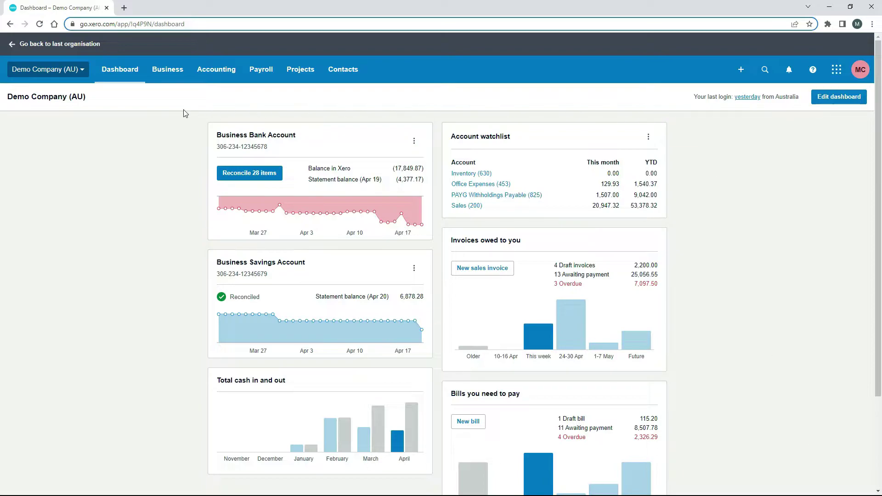
# Open the Reimbursements pay items in Payroll settings, showing Other Reimbursable Costs mapped to 850: Suspense.
pyautogui.click(81, 70)
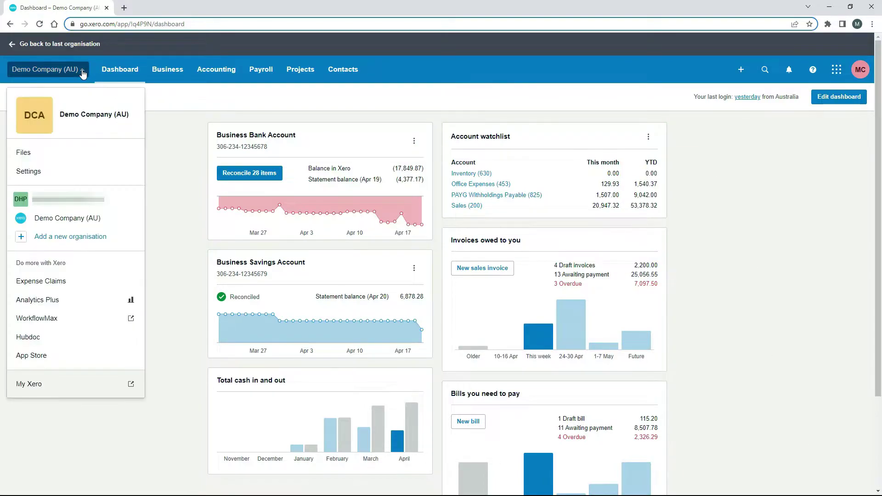
pyautogui.click(78, 175)
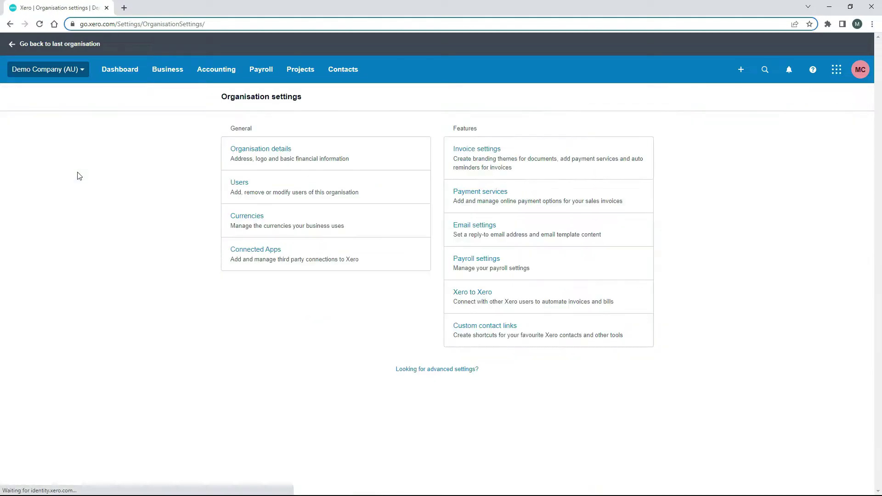
pyautogui.click(478, 262)
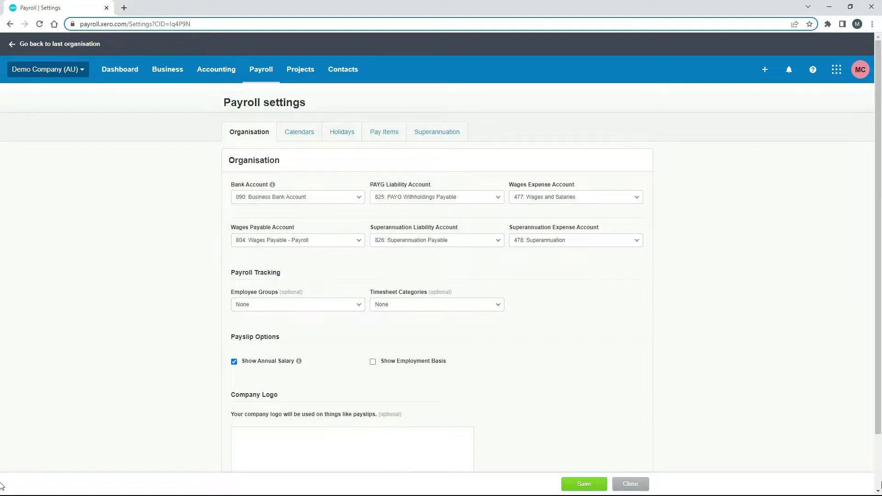
pyautogui.click(390, 136)
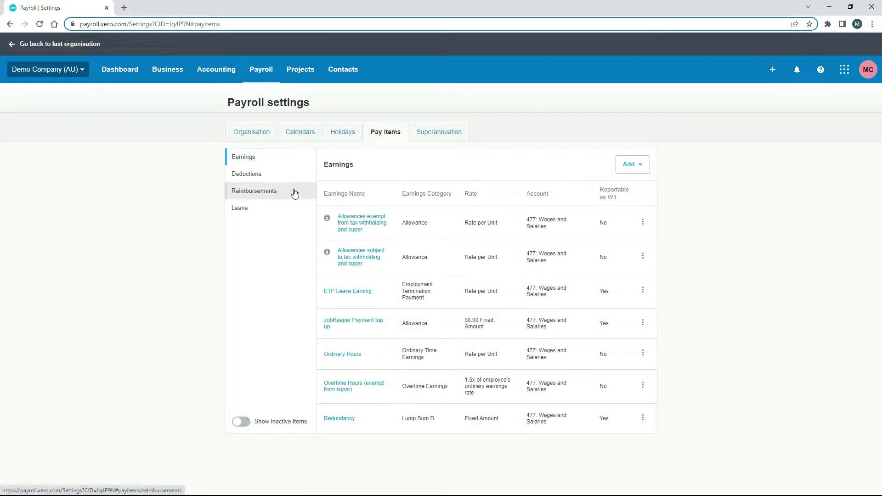
pyautogui.click(274, 195)
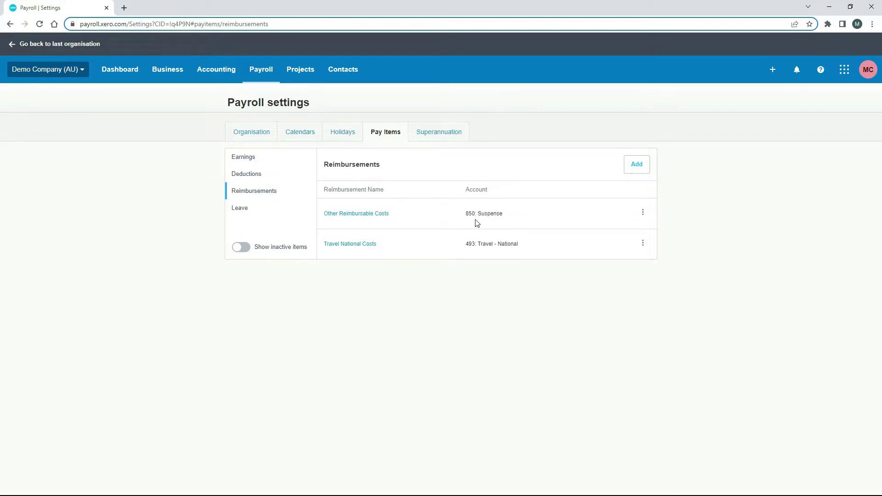
# Duplicate the payroll settings tab and open the Chart of accounts in it.
pyautogui.rightClick(76, 11)
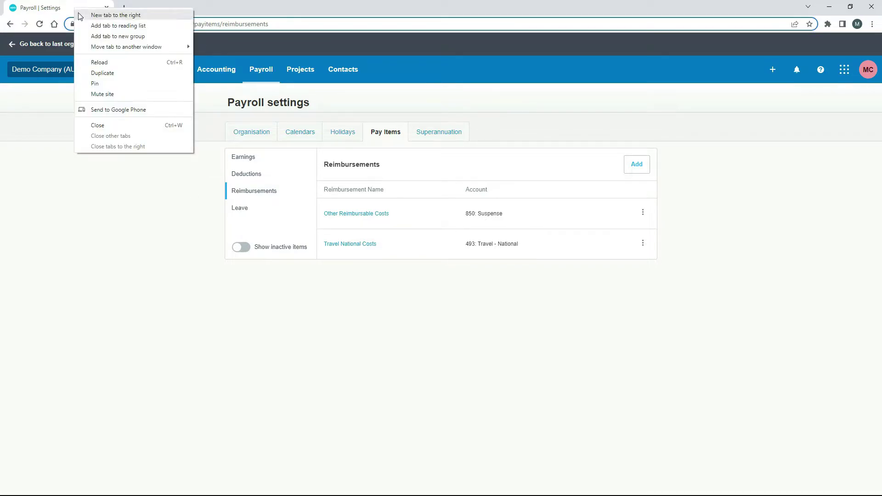
pyautogui.click(102, 73)
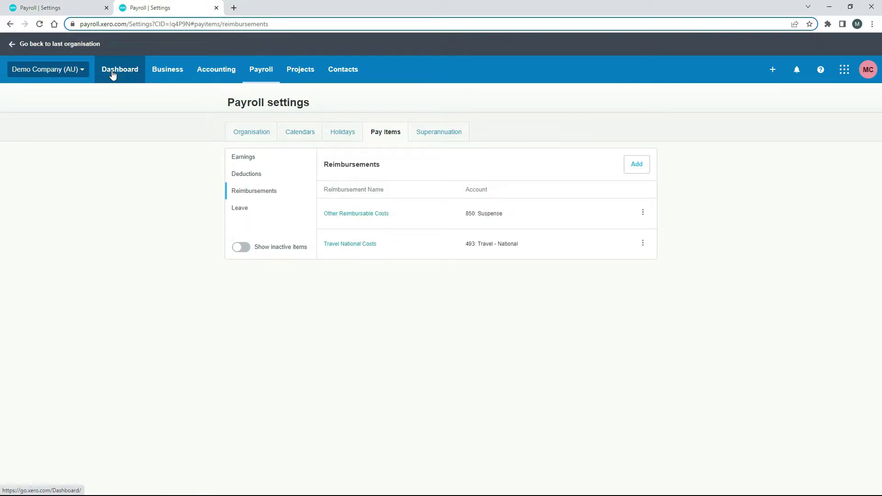
pyautogui.click(213, 72)
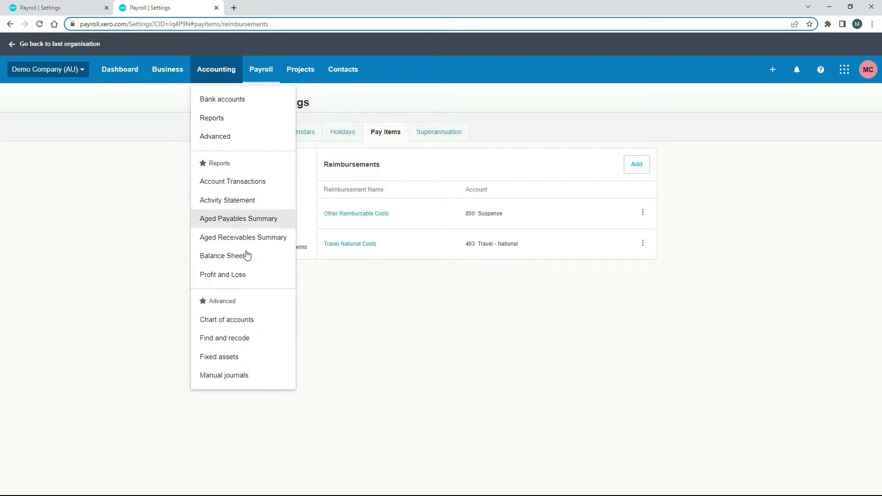
pyautogui.click(254, 320)
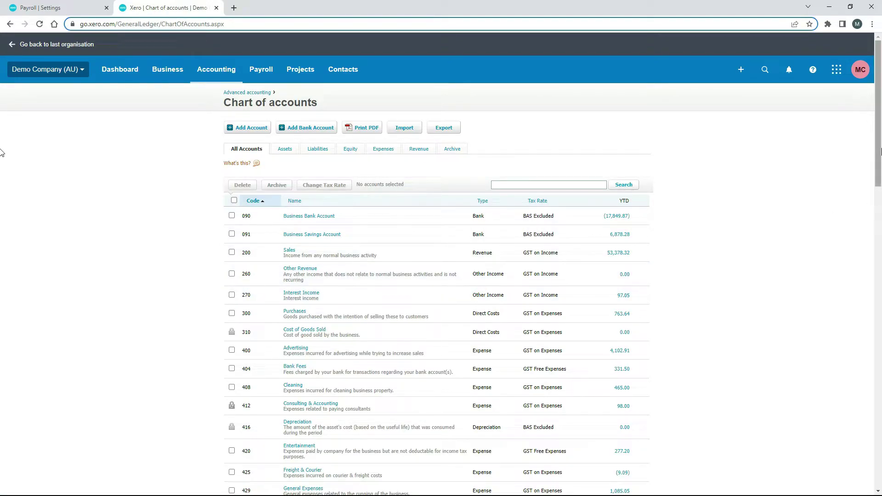
# Enable payments to the 850 Suspense account and save it.
pyautogui.scroll(-15, 2, 366)
pyautogui.scroll(-6, 3, 366)
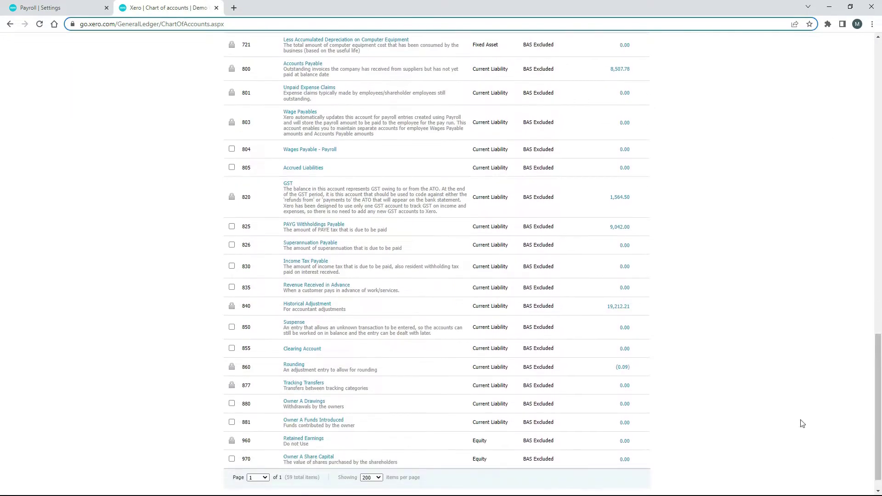
pyautogui.click(294, 323)
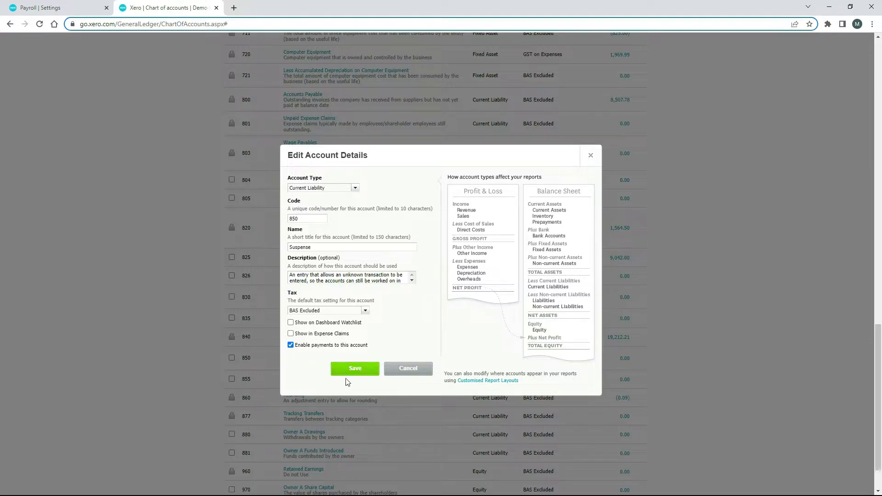
pyautogui.click(358, 370)
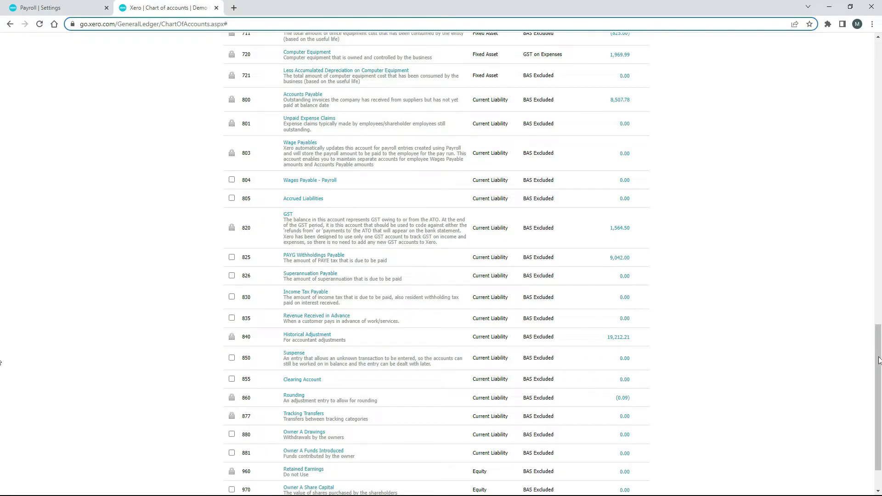
pyautogui.scroll(15, 3, 363)
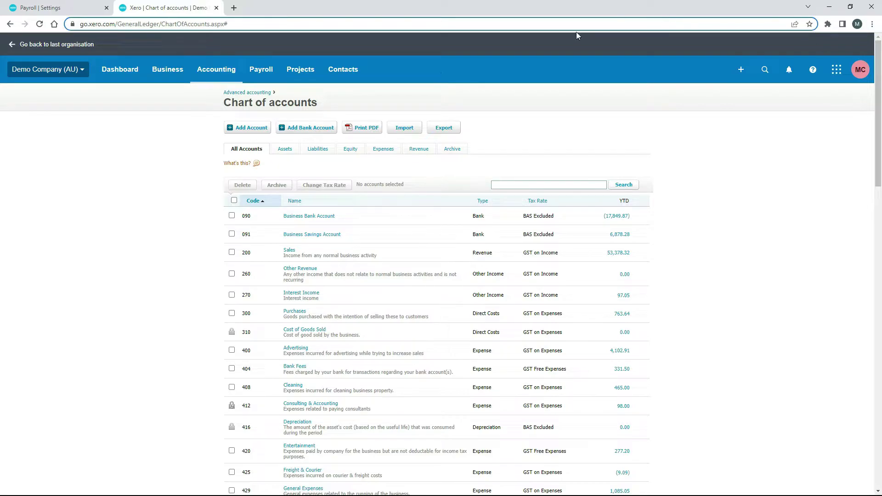
# In a duplicated tab, open the first employee's payslip in the draft Fortnight ending 14 Apr 2022 pay run.
pyautogui.rightClick(175, 10)
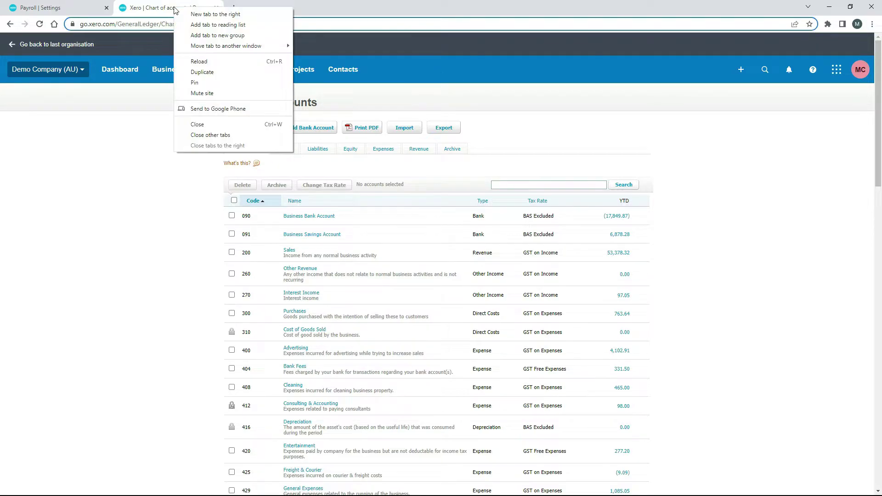
pyautogui.click(203, 72)
pyautogui.click(261, 69)
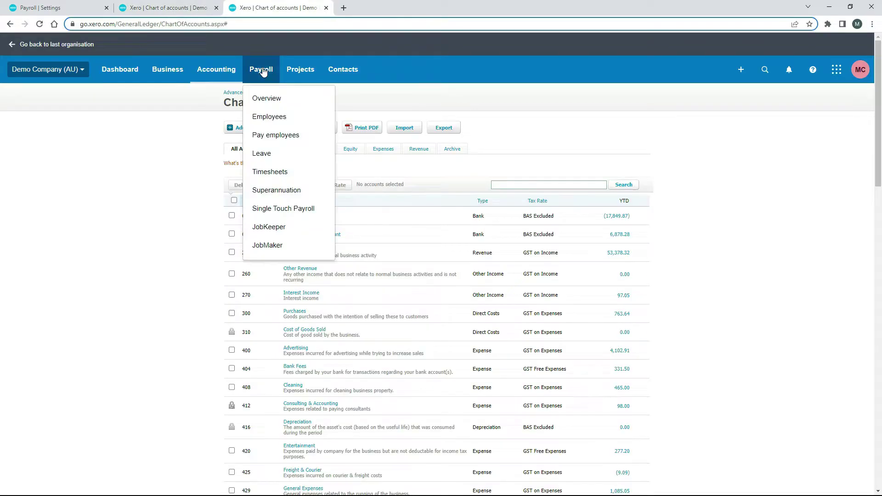
pyautogui.click(272, 136)
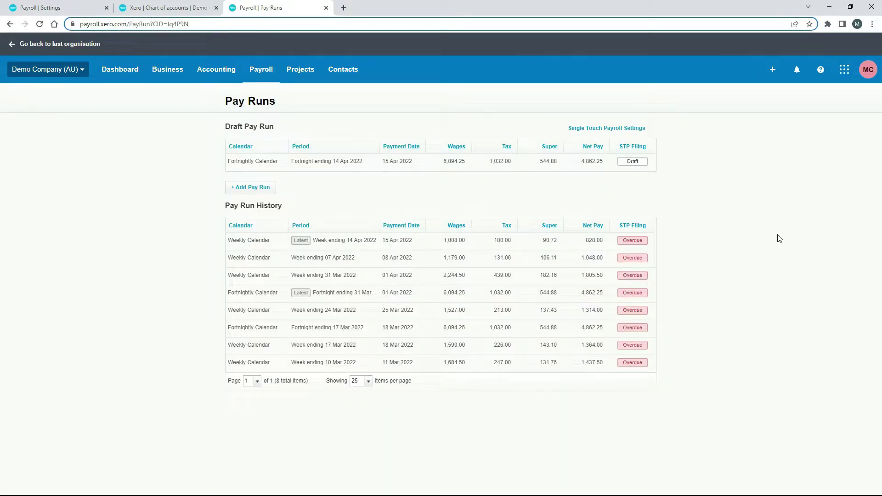
pyautogui.click(360, 164)
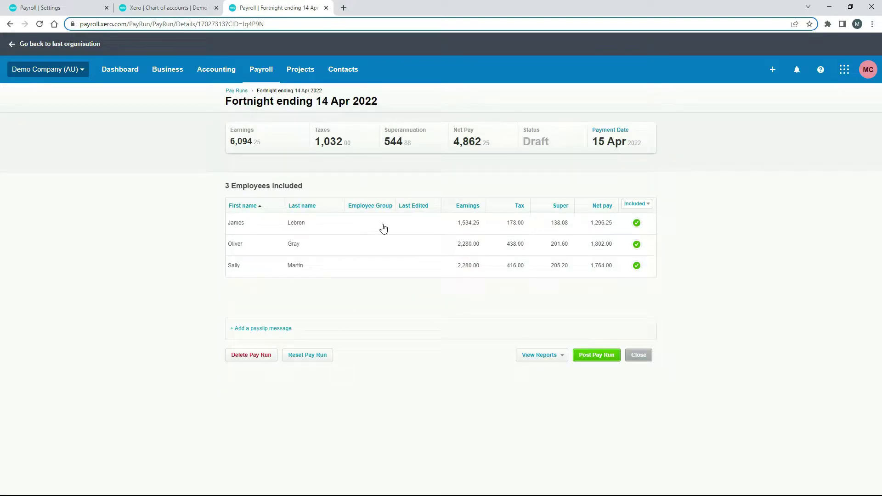
pyautogui.click(384, 228)
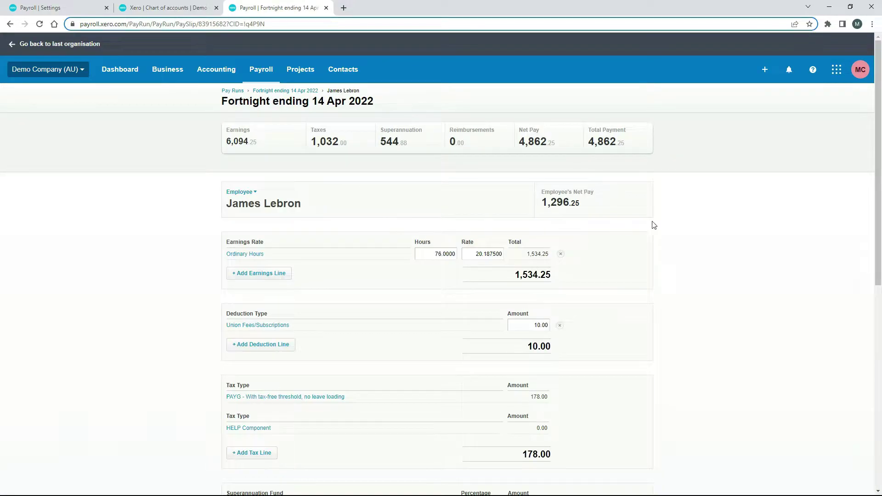
pyautogui.moveTo(878, 107); pyautogui.dragTo(878, 233)
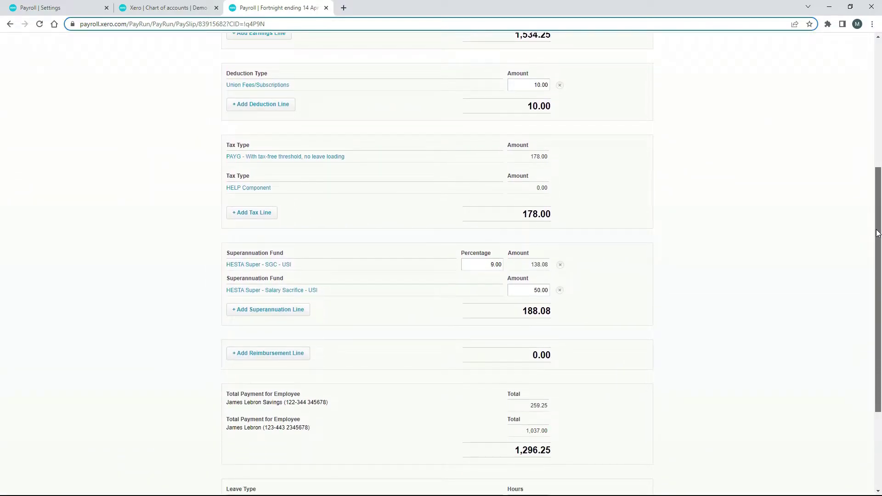
# Add an Other Reimbursable Costs reimbursement line described as travel insurance costs.
pyautogui.click(285, 354)
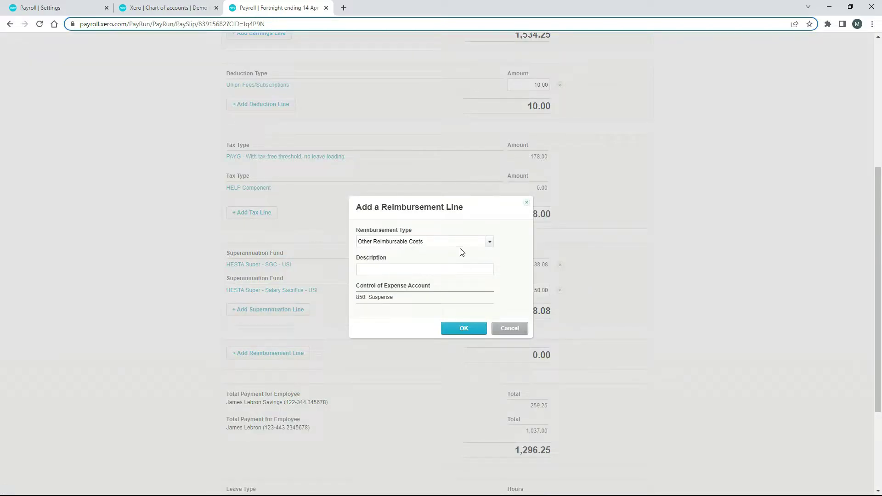
pyautogui.click(490, 243)
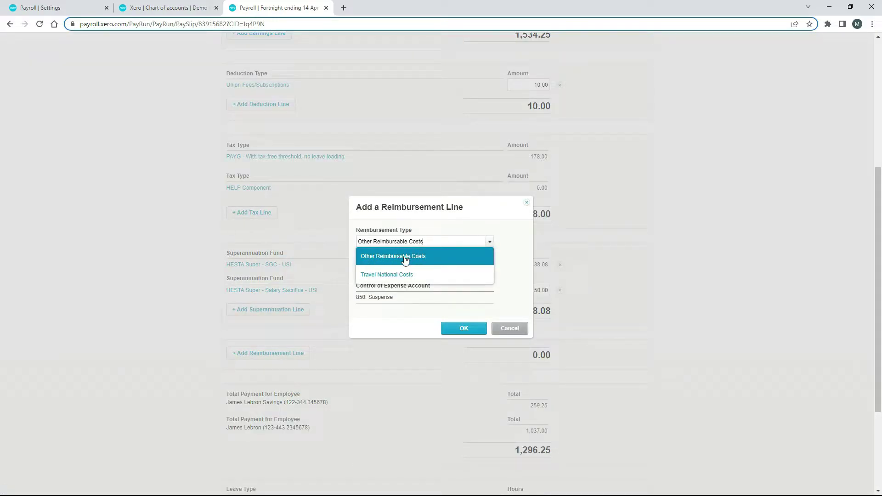
pyautogui.click(429, 257)
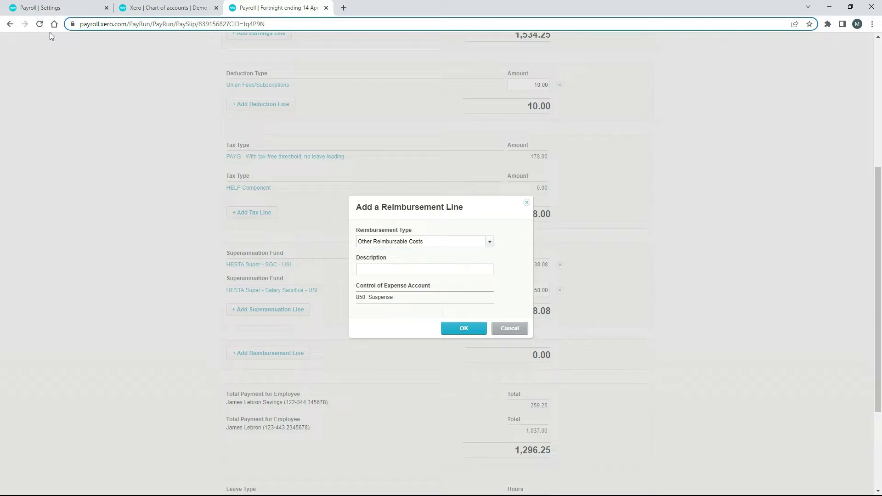
pyautogui.click(59, 10)
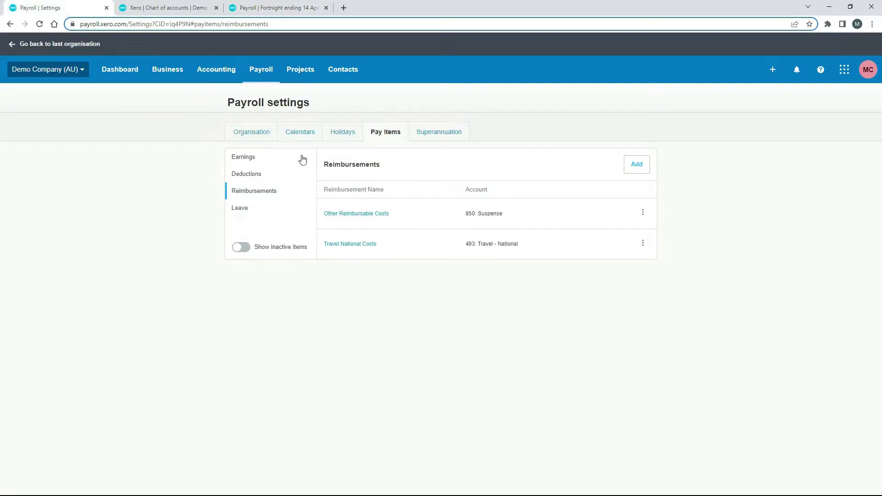
pyautogui.click(282, 7)
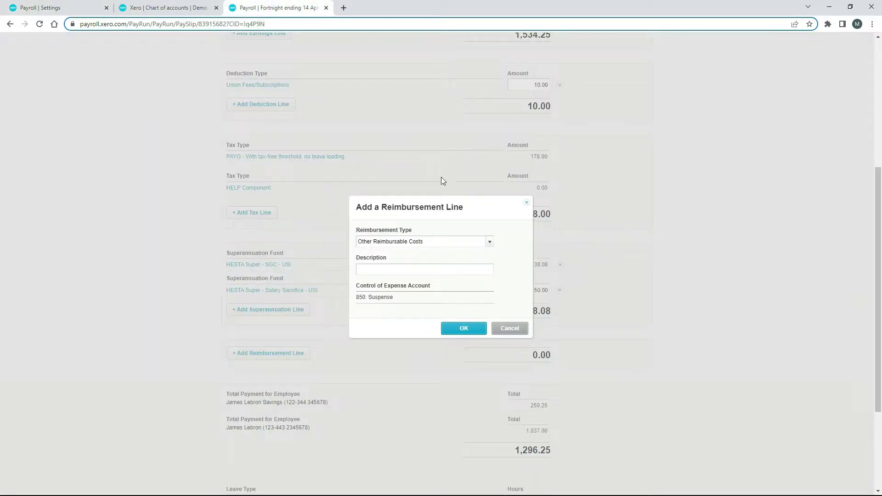
pyautogui.click(401, 271)
pyautogui.write('Travel insurance costs')
pyautogui.click(464, 329)
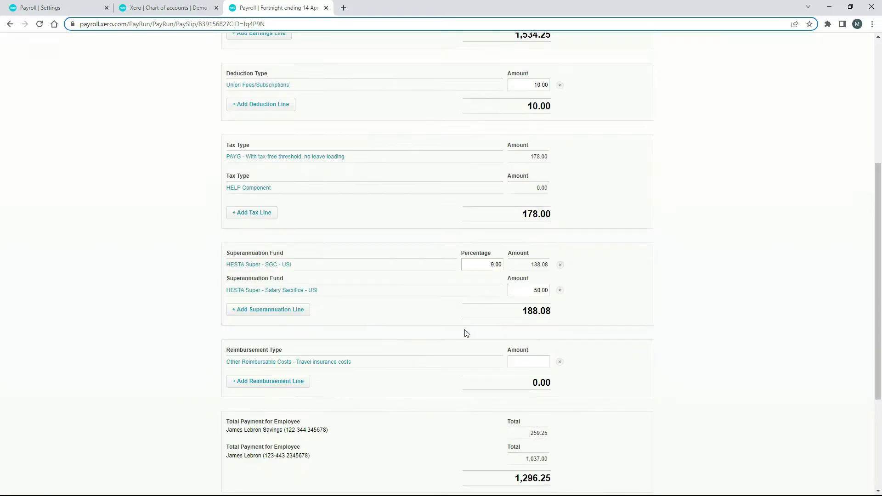
# Set the reimbursement amount to 110.00 and save the payslip.
pyautogui.scroll(-2, 441, 355)
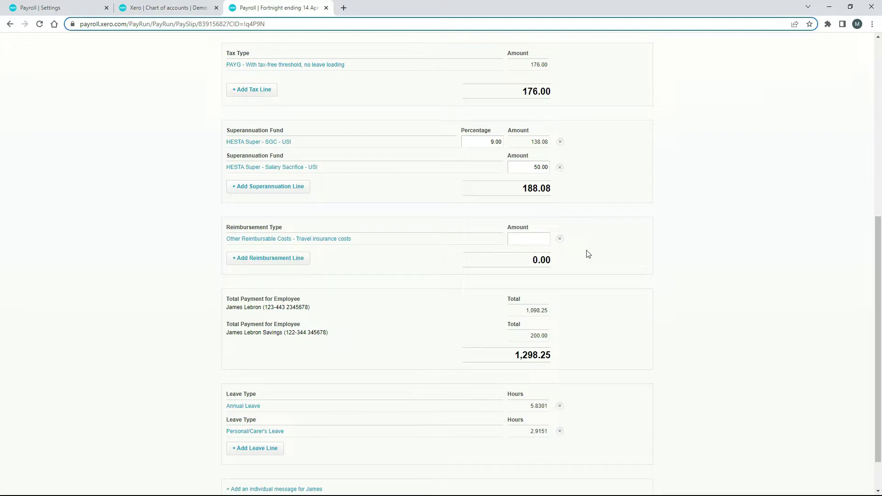
pyautogui.write('110.00')
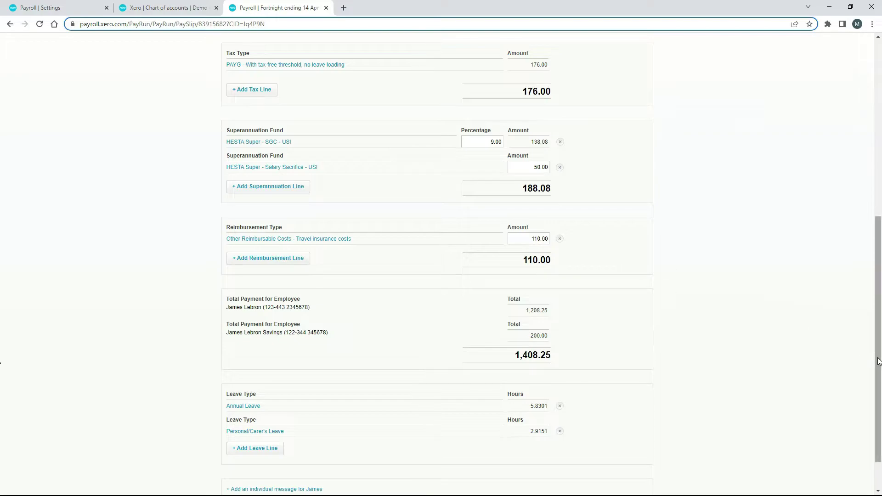
pyautogui.moveTo(872, 360)
pyautogui.mouseDown()
pyautogui.moveTo(880, 165)
pyautogui.moveTo(880, 366)
pyautogui.mouseUp()
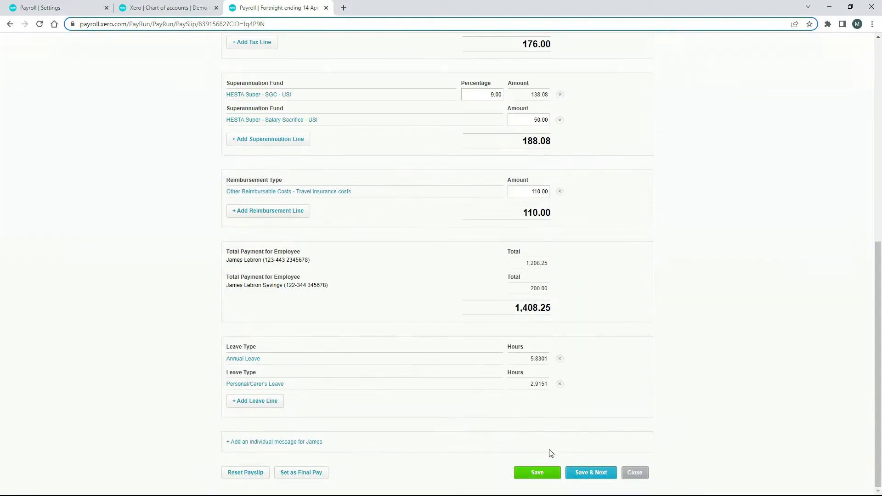
pyautogui.click(538, 473)
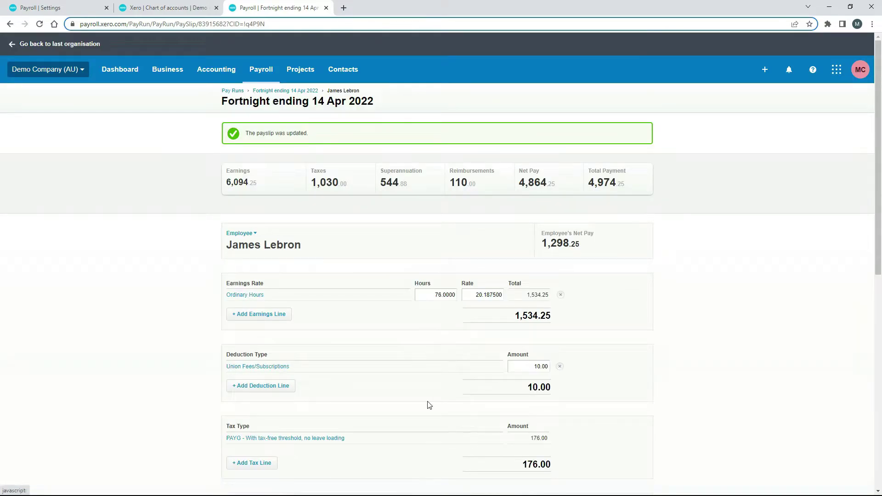
# Post the fortnight ending 14 Apr 2022 pay run.
pyautogui.click(297, 92)
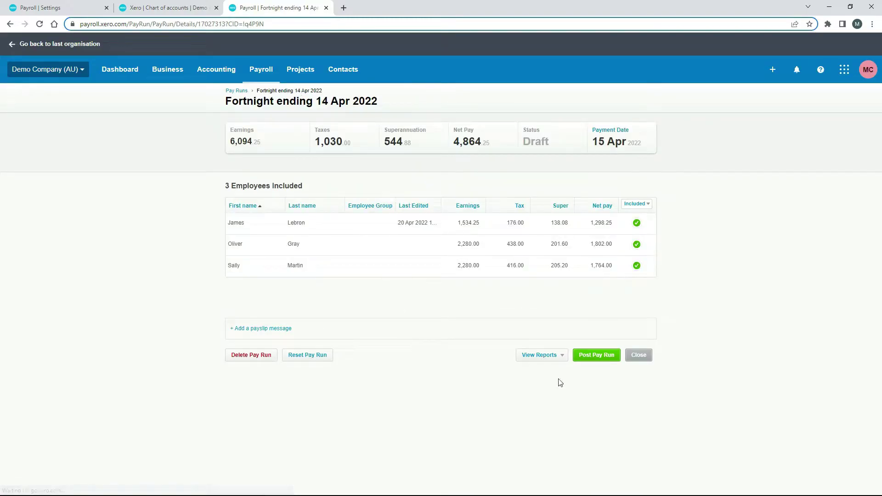
pyautogui.click(591, 356)
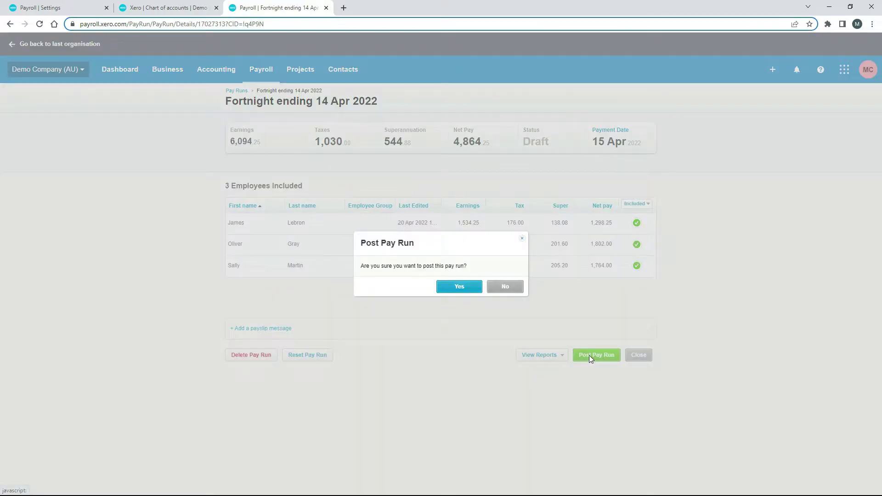
pyautogui.click(459, 287)
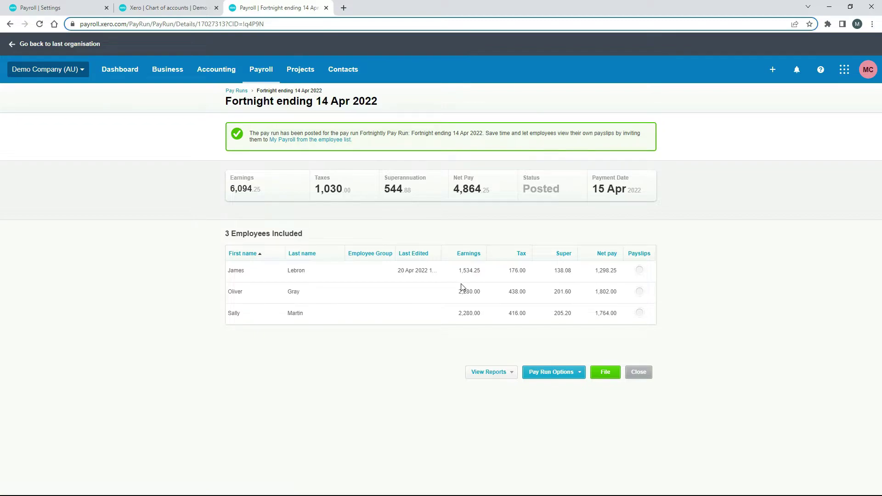
# Open the Pay Run Journal and highlight the 110.00 Reimbursements debit to Suspense.
pyautogui.click(508, 375)
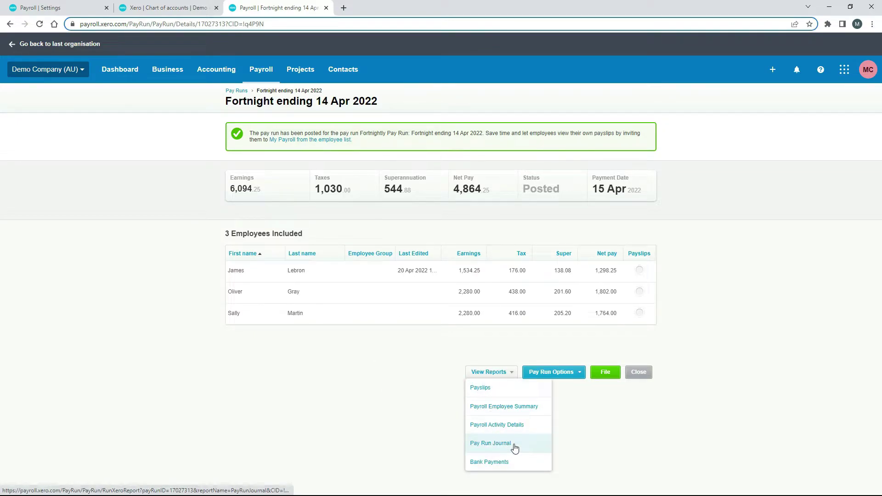
pyautogui.click(491, 444)
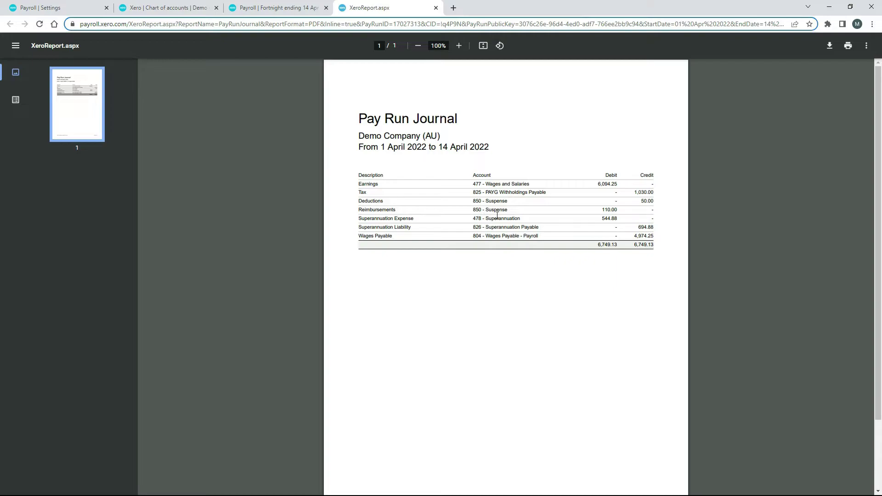
pyautogui.moveTo(602, 210); pyautogui.dragTo(623, 210)
pyautogui.moveTo(606, 171); pyautogui.dragTo(623, 174)
pyautogui.click(639, 283)
# Duplicate the posted pay run tab and open the Account Transactions report.
pyautogui.click(291, 8)
pyautogui.rightClick(291, 7)
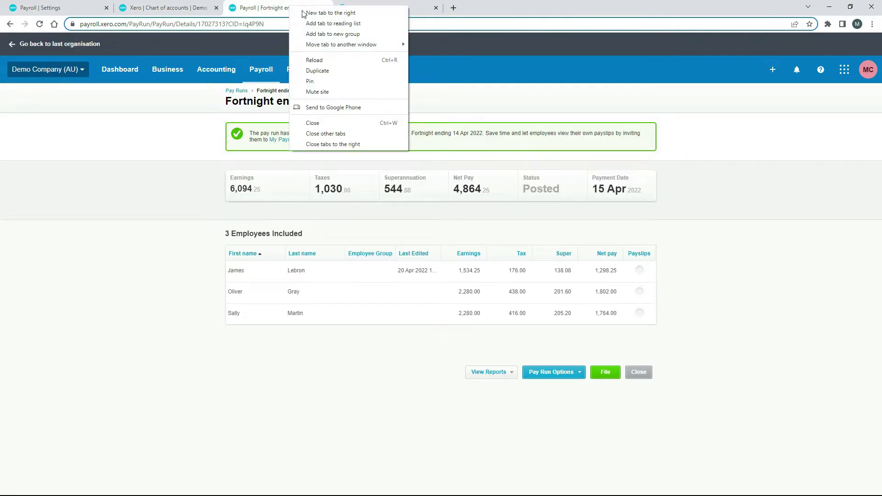
pyautogui.click(349, 72)
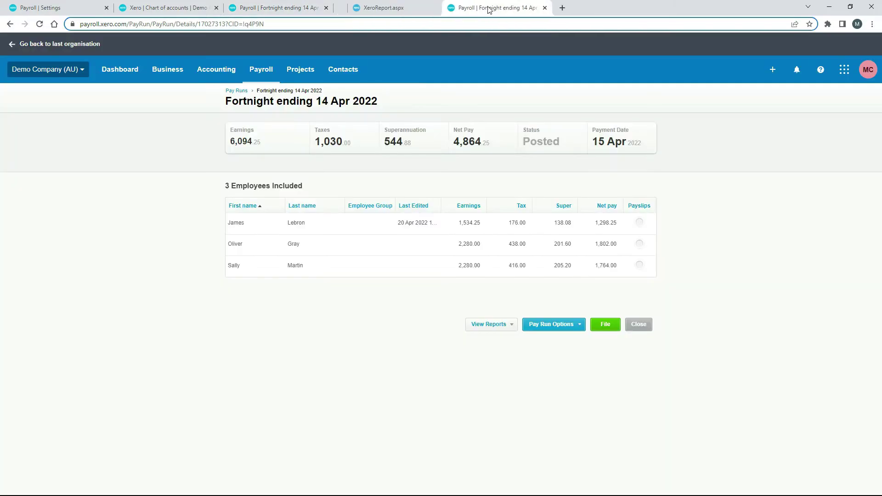
pyautogui.click(227, 72)
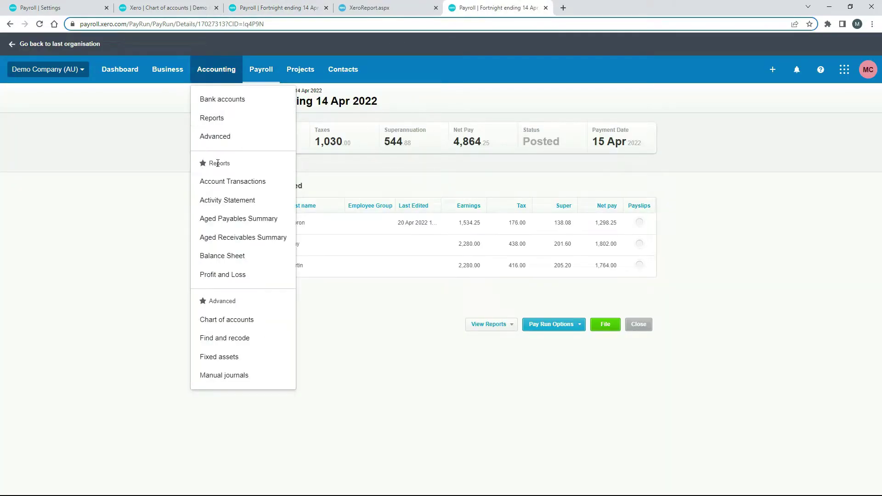
pyautogui.click(251, 183)
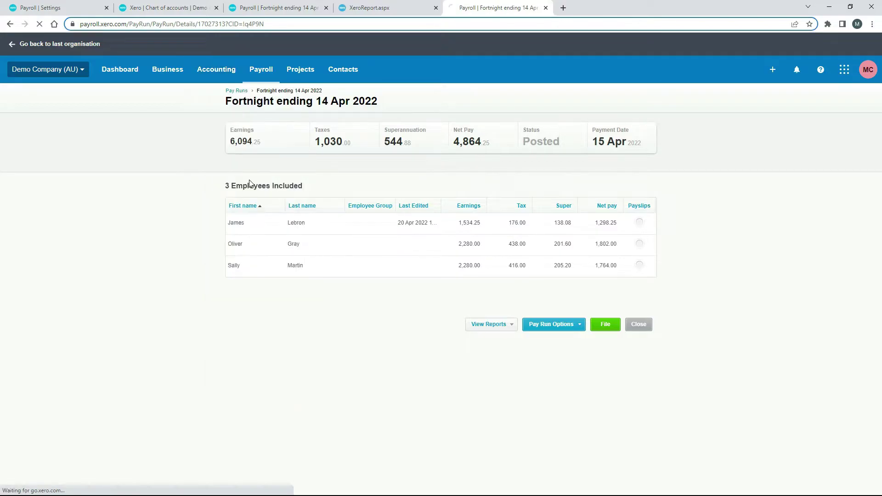
# Run the report for account 850 - Suspense, showing the 110.00 debit and 50.00 credit.
pyautogui.click(294, 141)
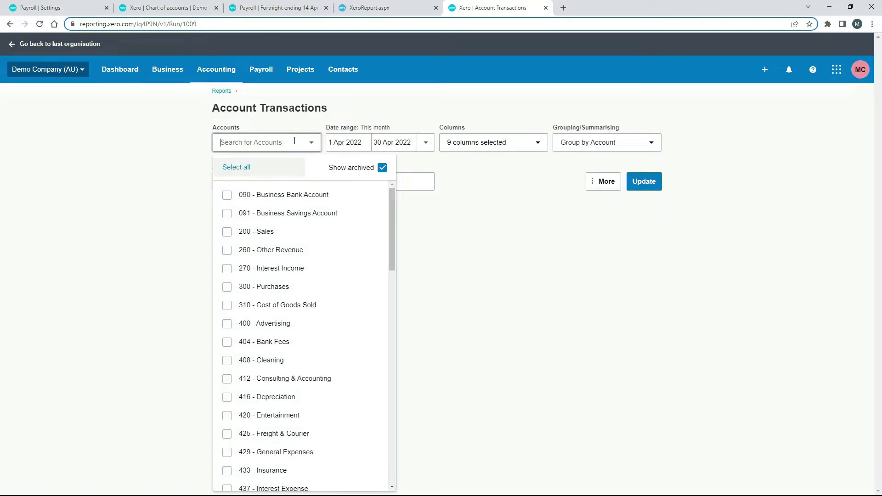
pyautogui.write('850')
pyautogui.click(291, 171)
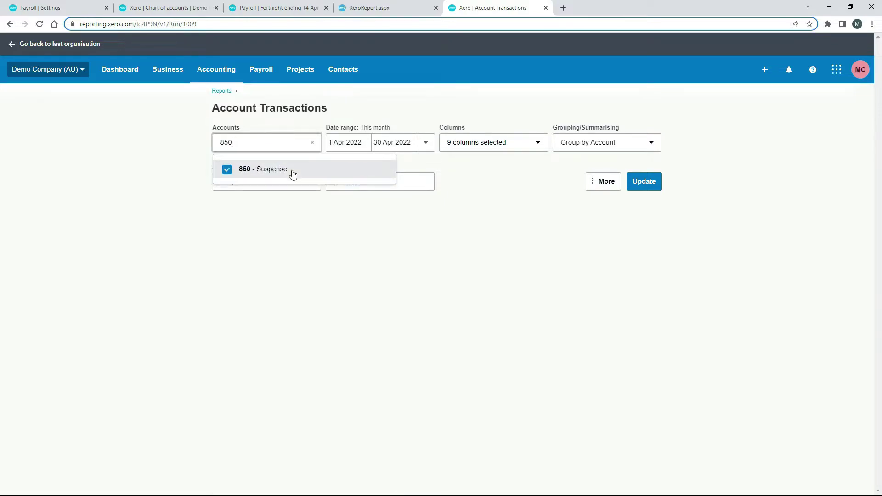
pyautogui.click(462, 184)
pyautogui.click(644, 182)
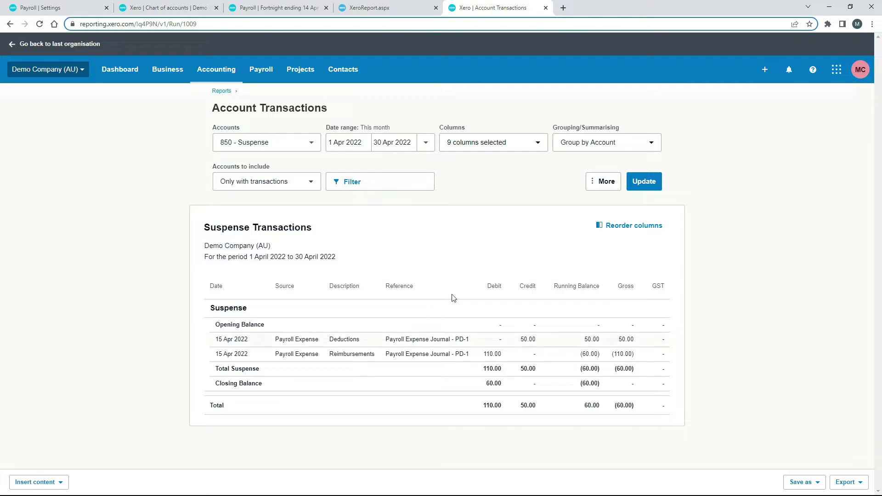
# Duplicate the Suspense report tab and open Business > Expense claims in the new tab.
pyautogui.rightClick(514, 11)
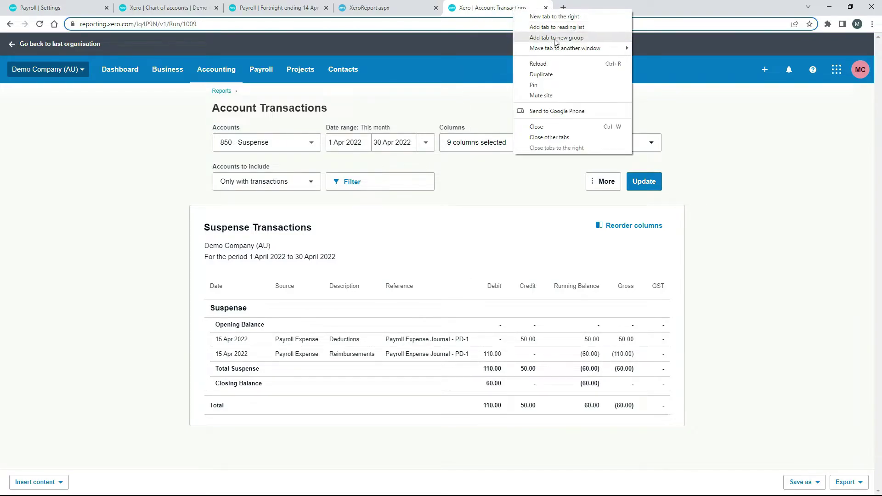
pyautogui.click(559, 74)
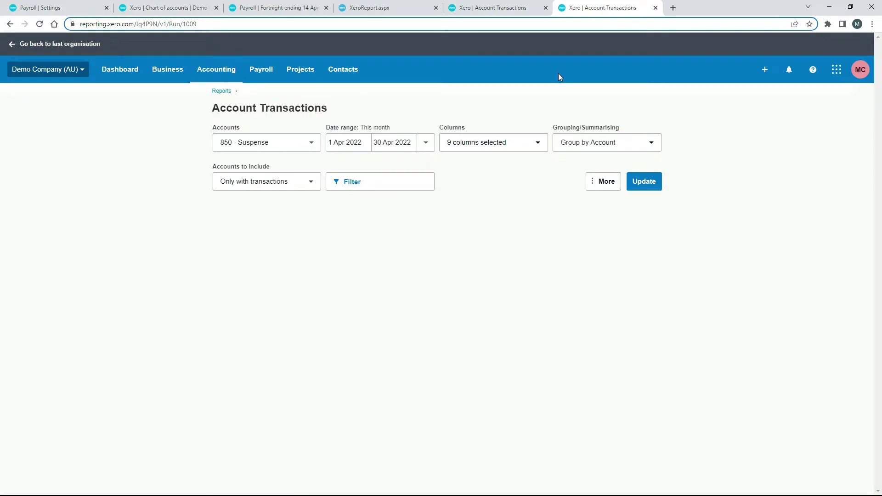
pyautogui.click(166, 76)
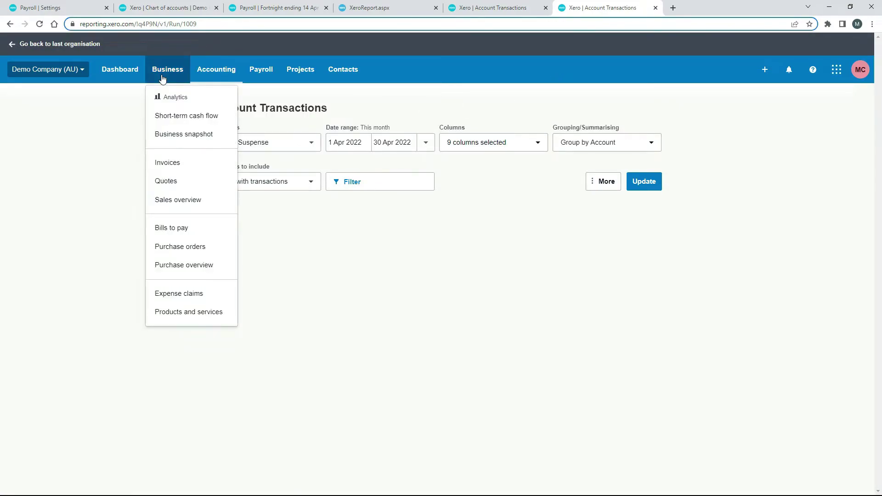
pyautogui.click(178, 293)
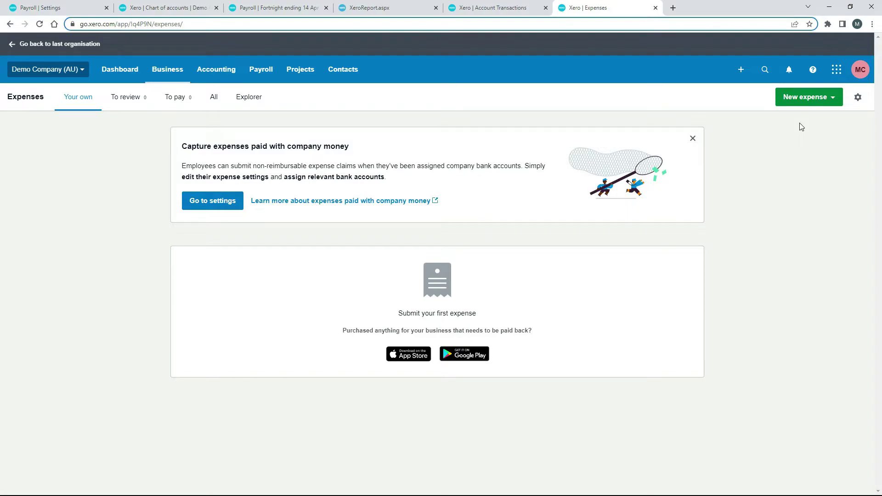
# Start a new Expense claim from the New expense menu.
pyautogui.click(818, 99)
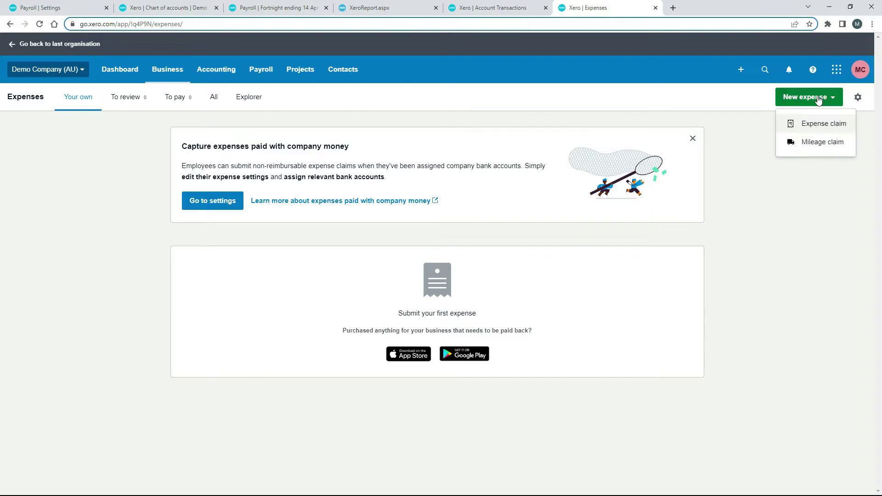
pyautogui.click(827, 130)
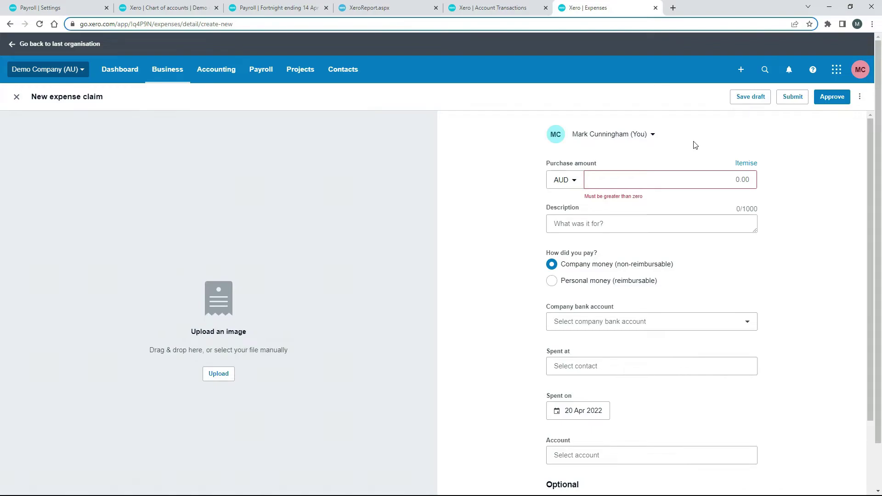
# Enter amount 110, paste the description, and mark it paid with personal money.
pyautogui.click(727, 178)
pyautogui.write('110')
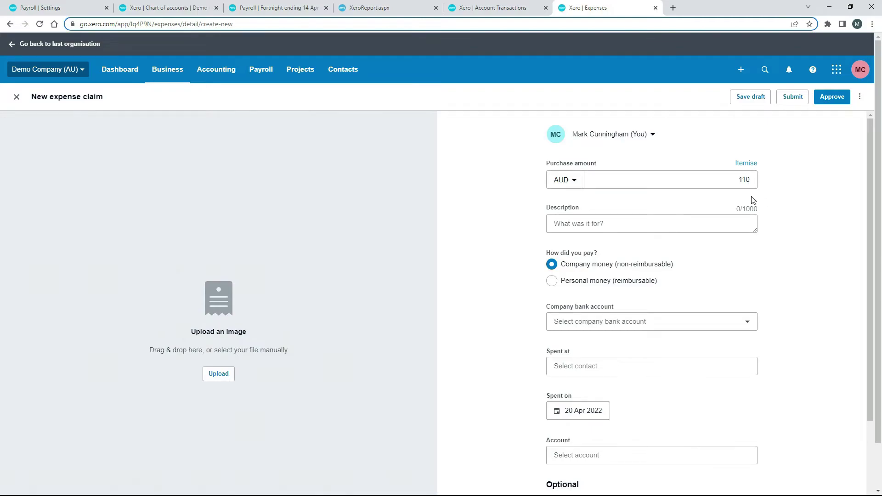
pyautogui.click(602, 227)
pyautogui.write('Reimburse Lebron for travel insurance')
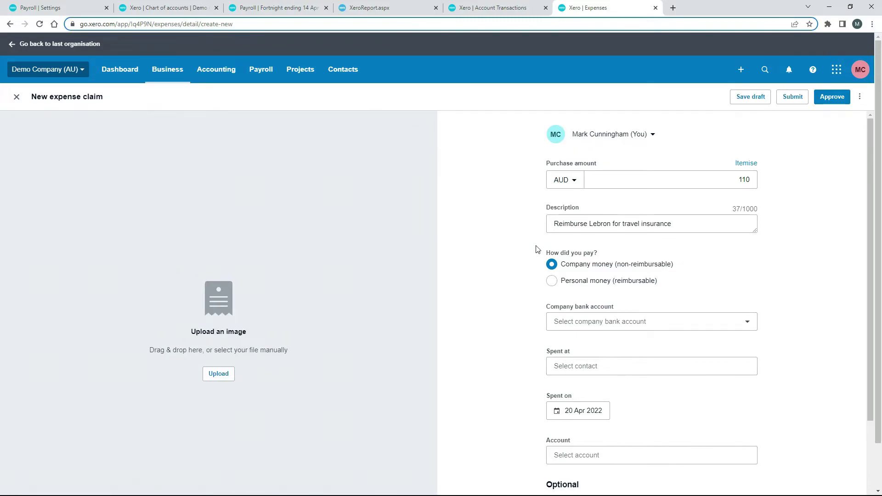
pyautogui.click(552, 282)
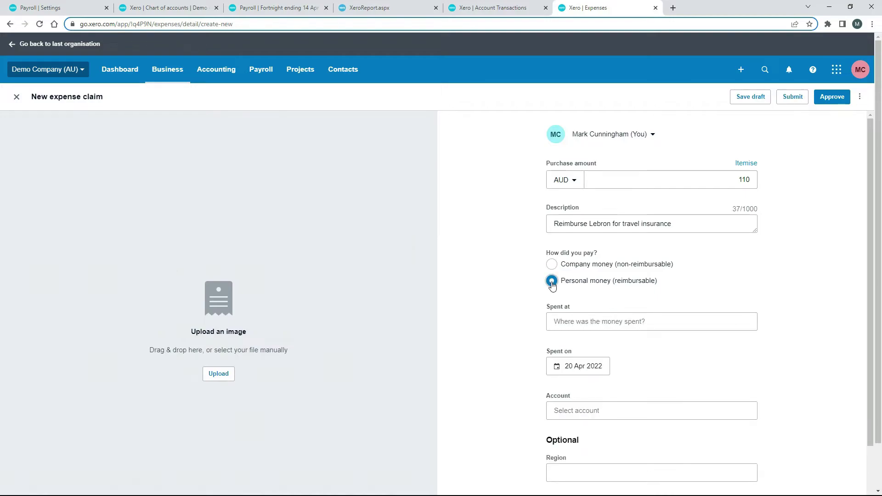
# Set Spent at to Blackrock Insurance and the date to 1 Apr 2022.
pyautogui.click(619, 326)
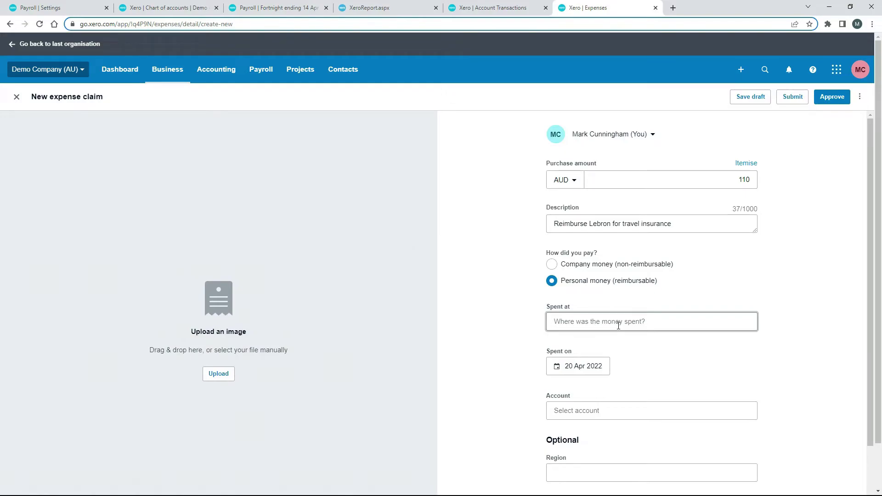
pyautogui.write('Blackrock Insurance')
pyautogui.click(629, 339)
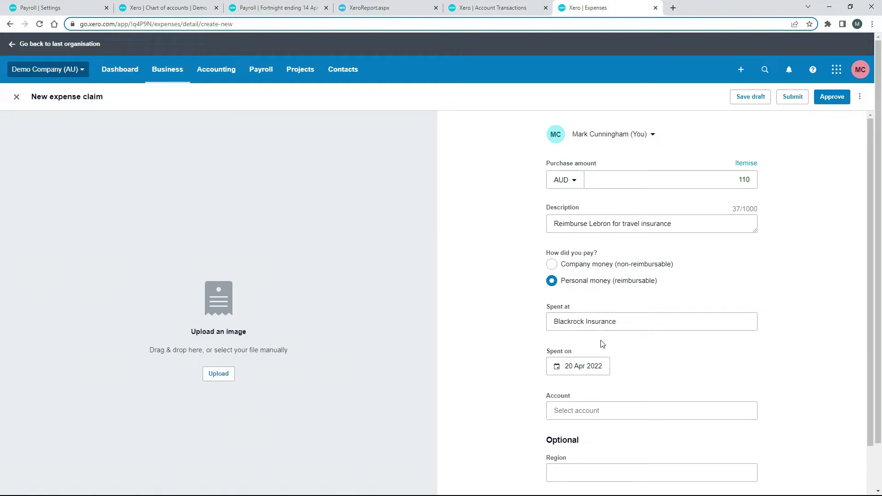
pyautogui.click(588, 366)
pyautogui.click(653, 267)
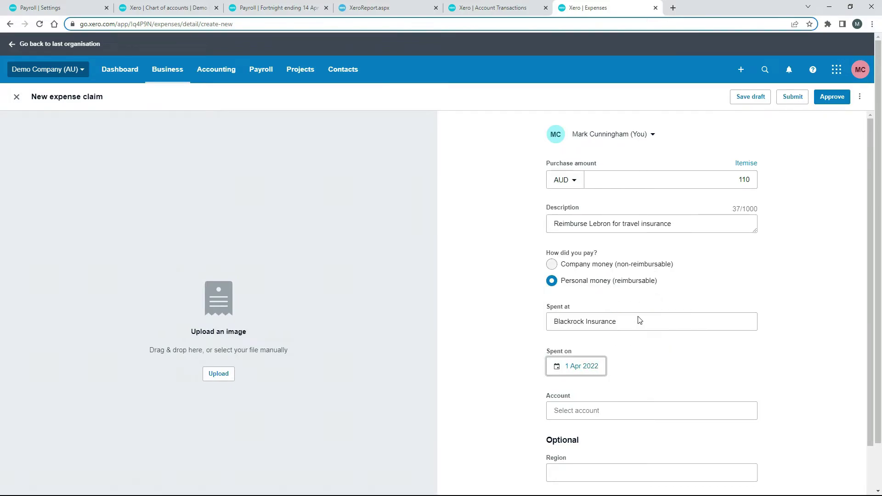
pyautogui.moveTo(871, 269); pyautogui.dragTo(867, 344)
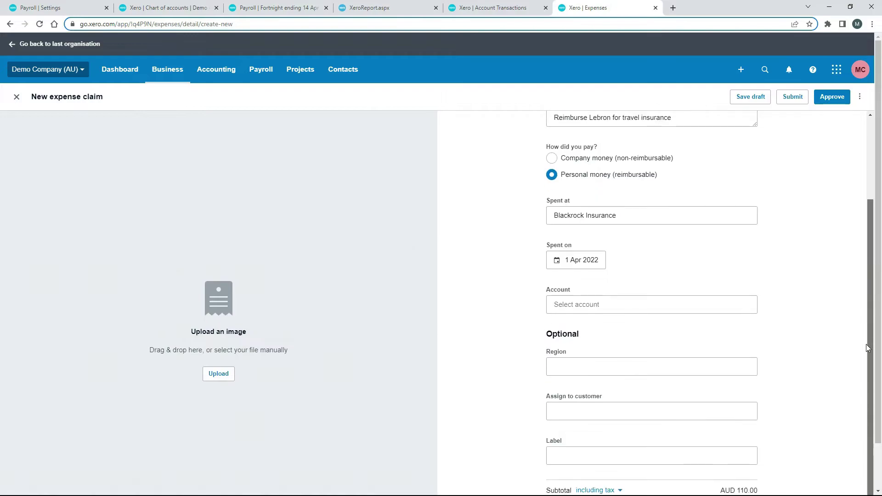
# Code the claim to account 433 - Insurance.
pyautogui.click(603, 305)
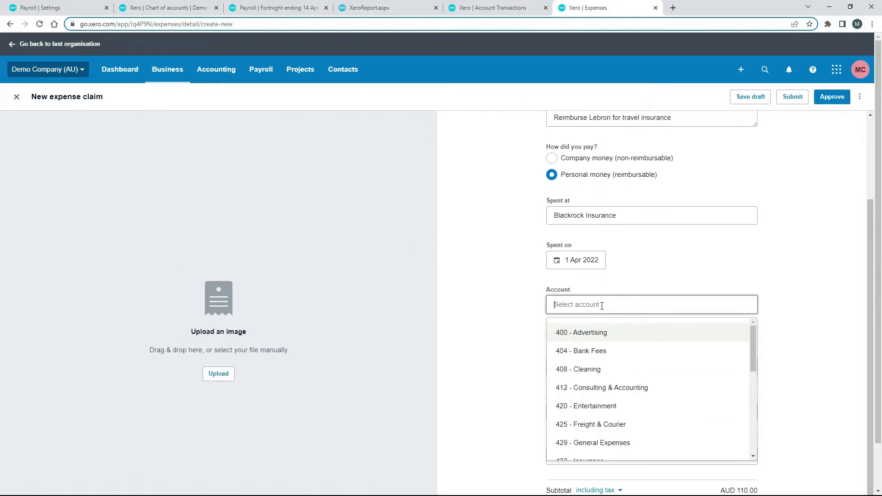
pyautogui.write('ins')
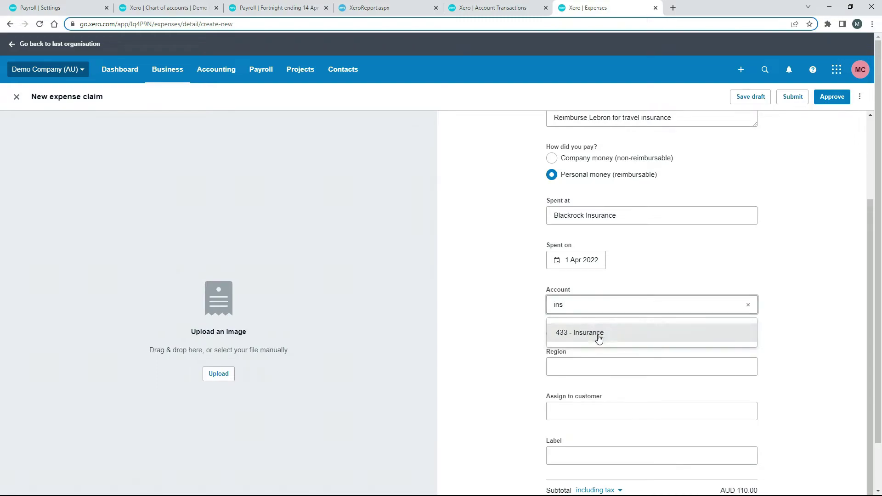
pyautogui.click(598, 335)
pyautogui.click(601, 332)
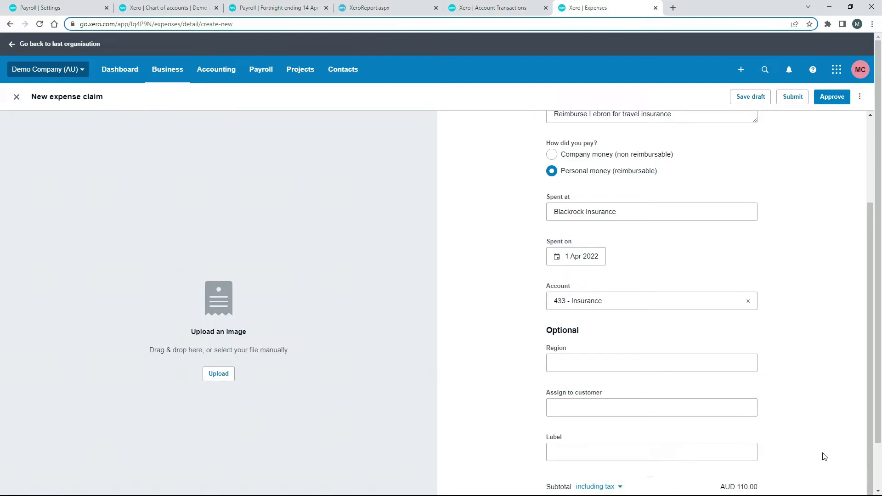
pyautogui.scroll(-1, 881, 385)
pyautogui.moveTo(880, 385); pyautogui.dragTo(880, 436)
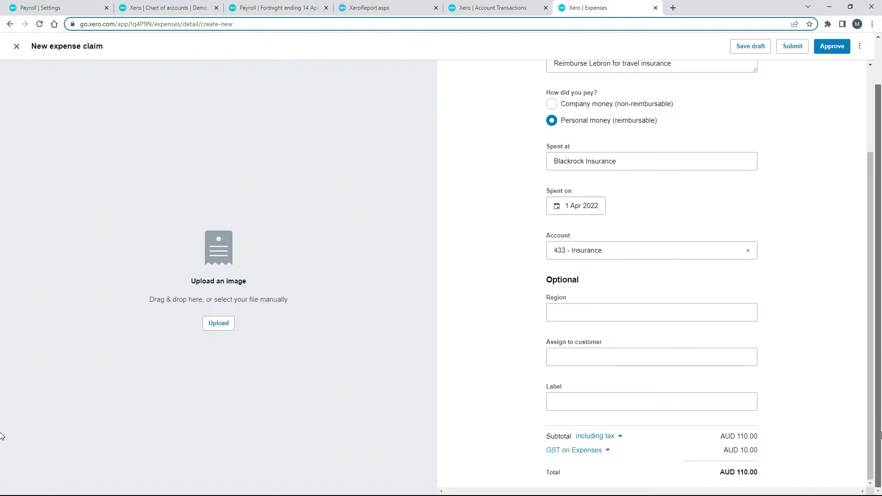
pyautogui.scroll(1, 1, 427)
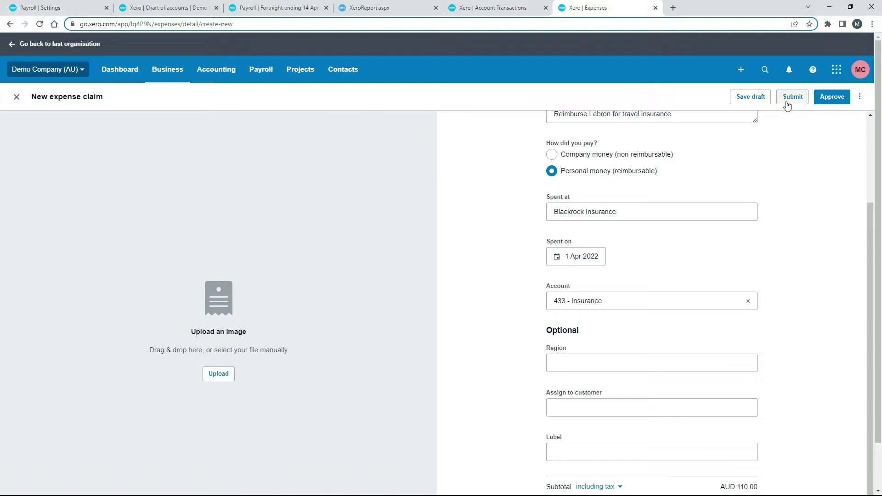
# Approve the Blackrock Insurance claim and open its 110.00 bill from the To pay list.
pyautogui.click(831, 99)
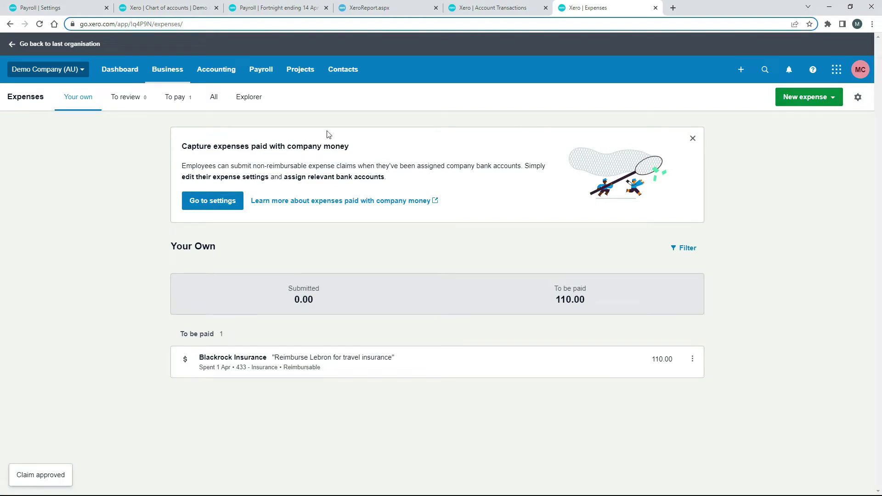
pyautogui.click(178, 99)
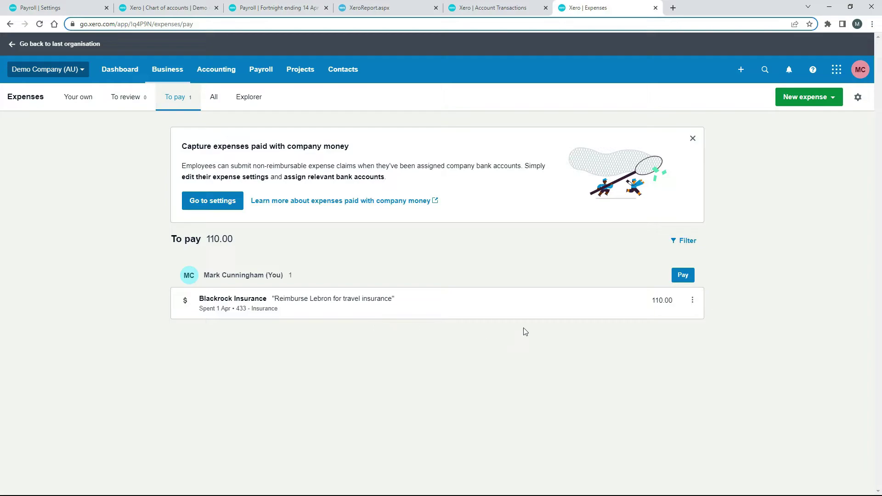
pyautogui.click(684, 276)
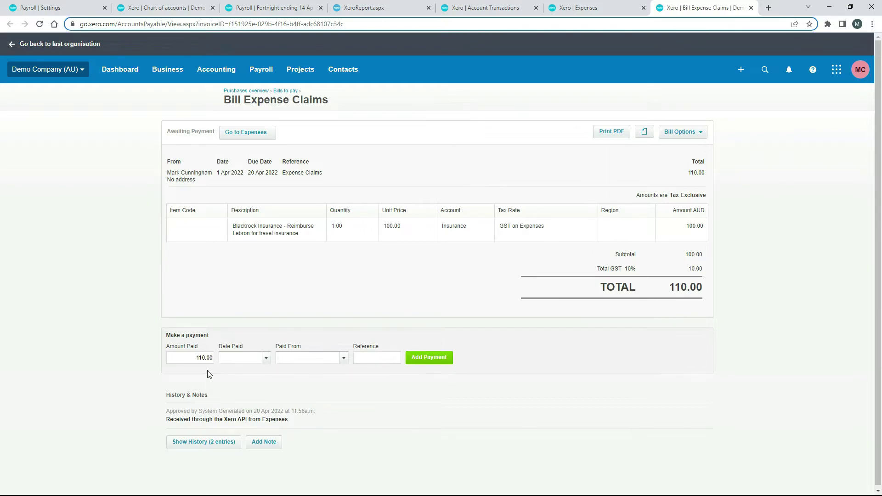
# Set the bill's Date Paid to 15 Apr 2022, checking payroll settings, accounts and the 14 Apr pay run.
pyautogui.click(265, 358)
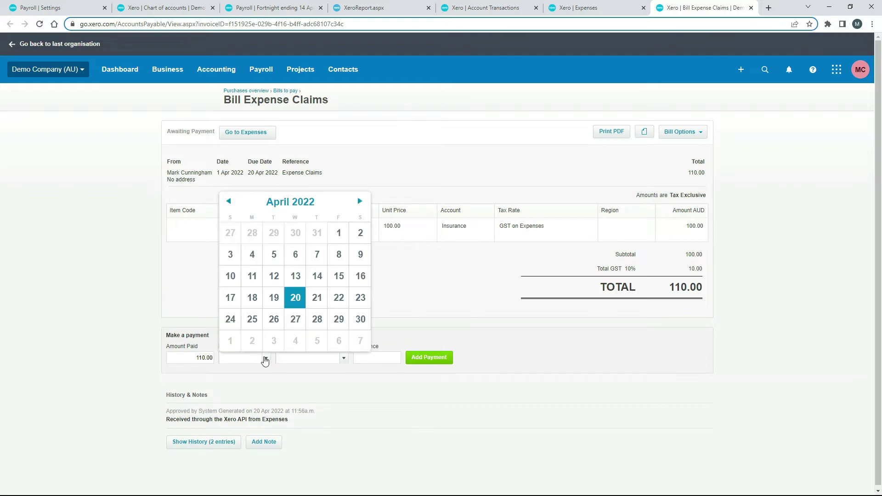
pyautogui.click(338, 277)
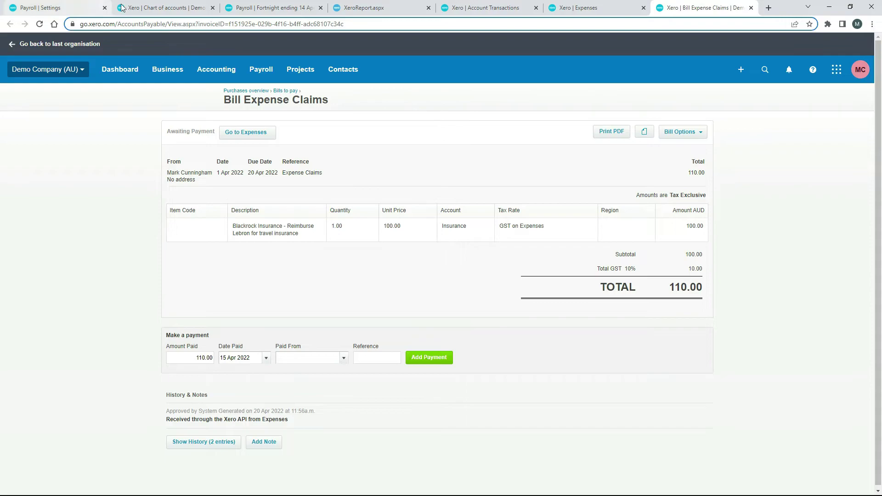
pyautogui.click(88, 9)
pyautogui.click(175, 5)
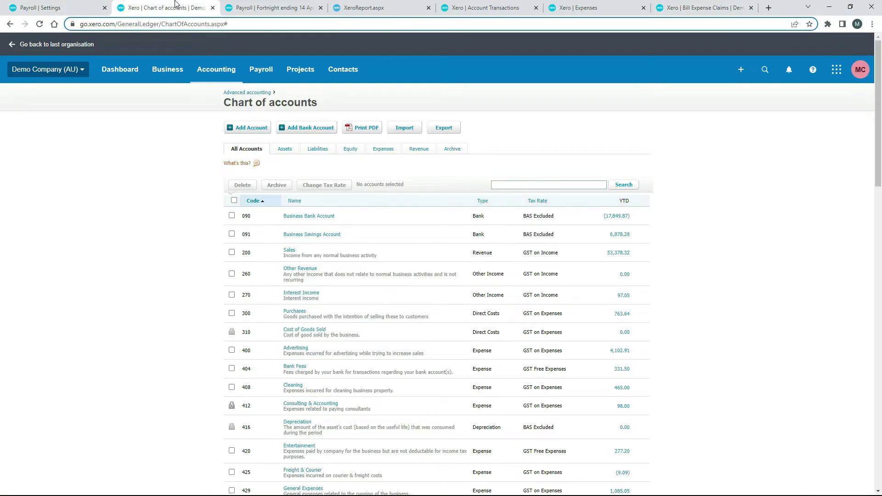
pyautogui.click(278, 7)
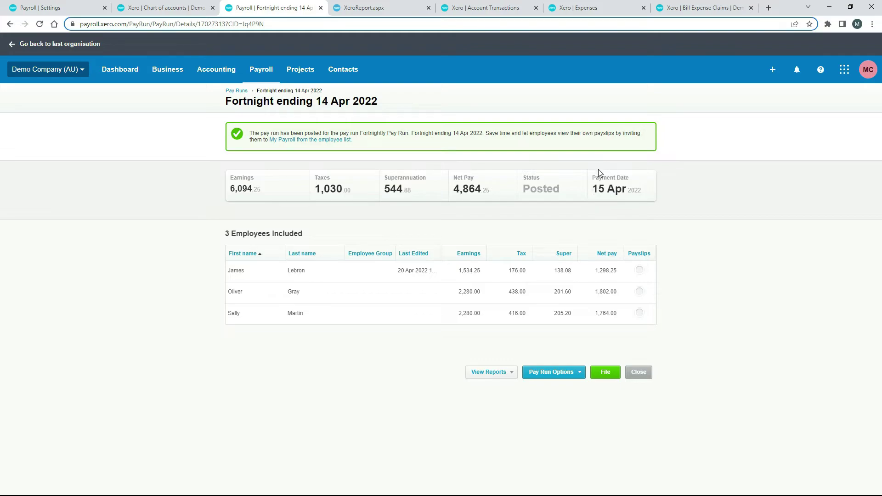
pyautogui.click(683, 9)
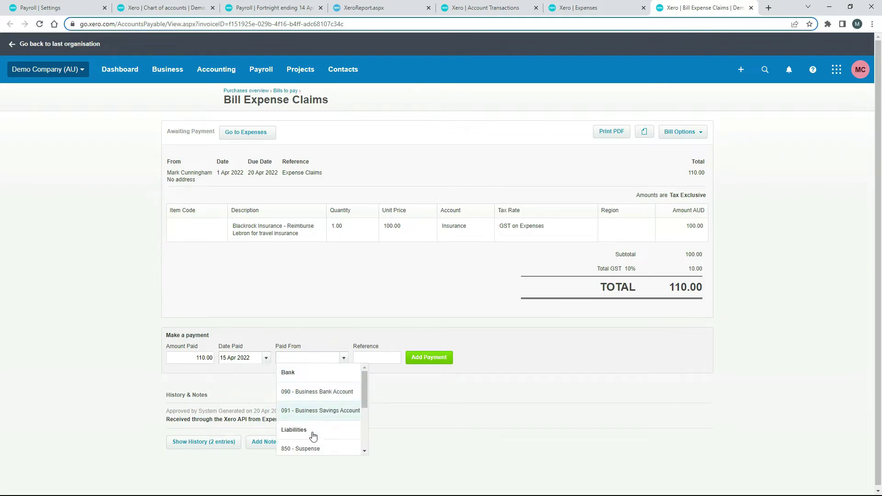
# Pay the bill from 850 - Suspense after reviewing that account's details in the Chart of accounts.
pyautogui.click(313, 449)
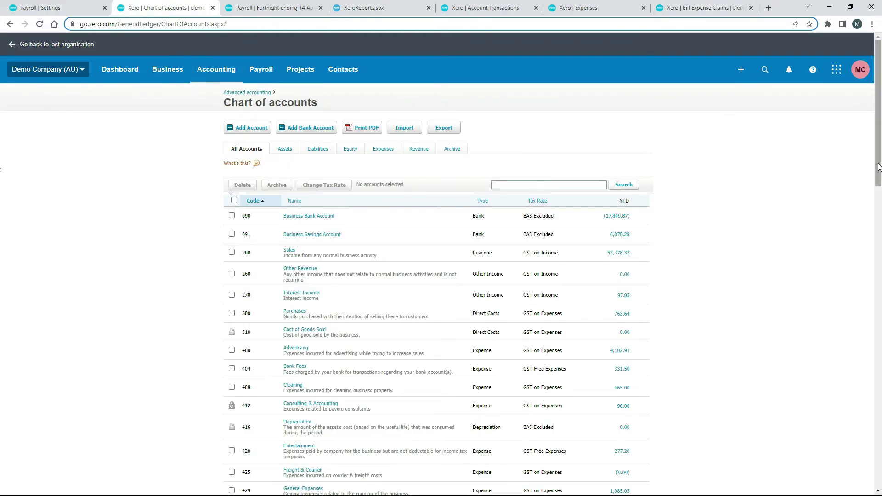
pyautogui.scroll(-3, 1, 277)
pyautogui.scroll(-15, 1, 276)
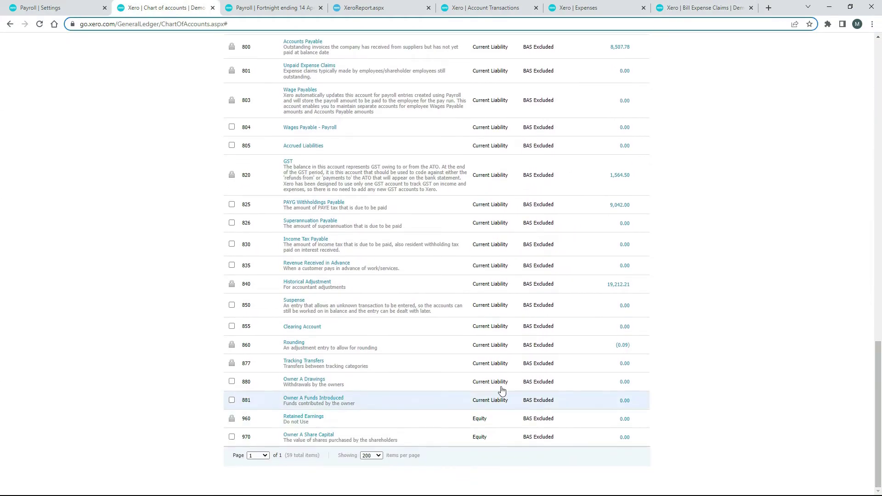
pyautogui.click(294, 301)
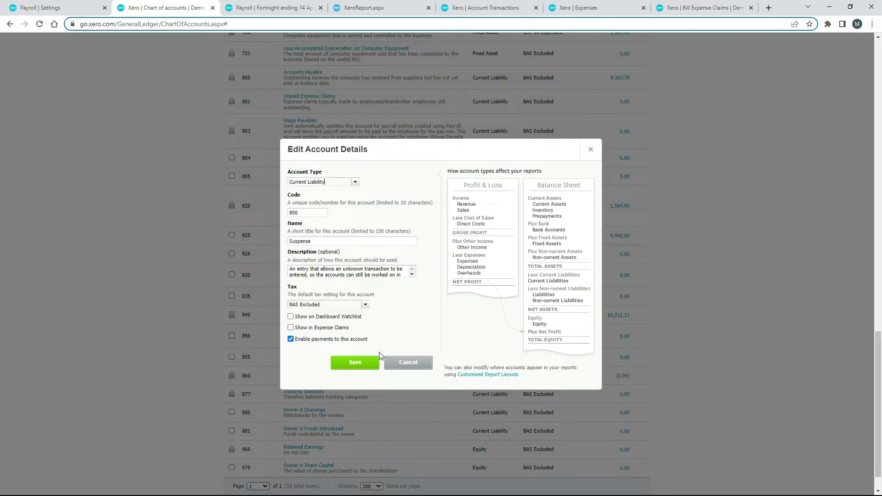
pyautogui.click(407, 364)
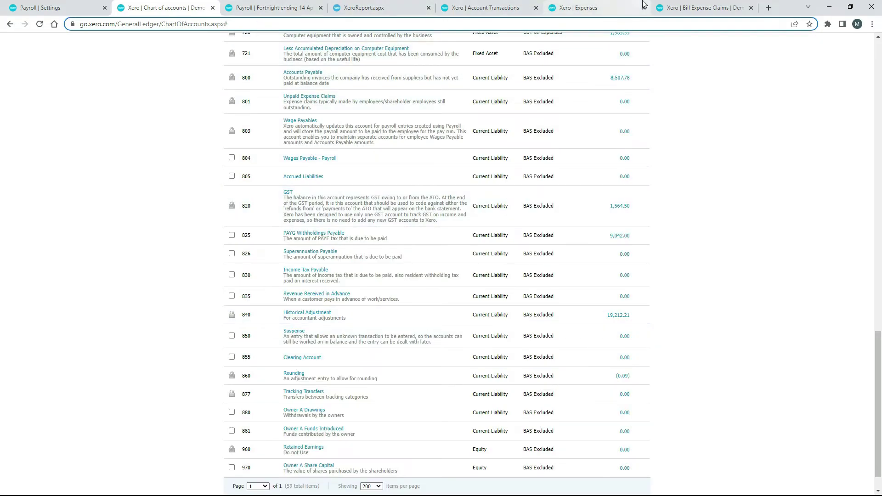
pyautogui.click(681, 8)
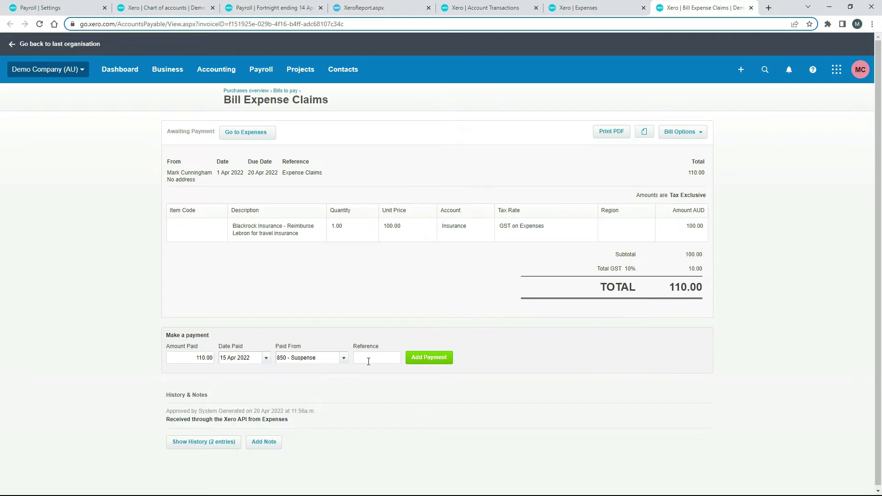
# Record the 110.00 payment and confirm the bill now appears under Paid bills.
pyautogui.click(431, 359)
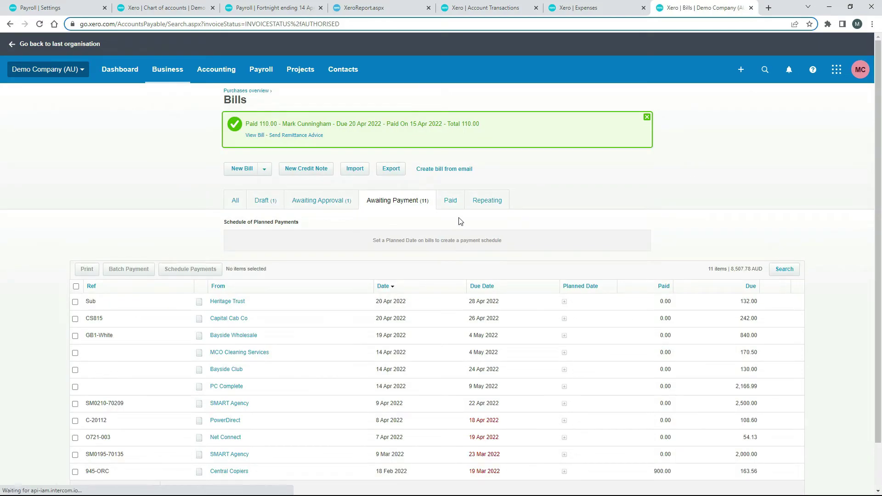
pyautogui.click(450, 201)
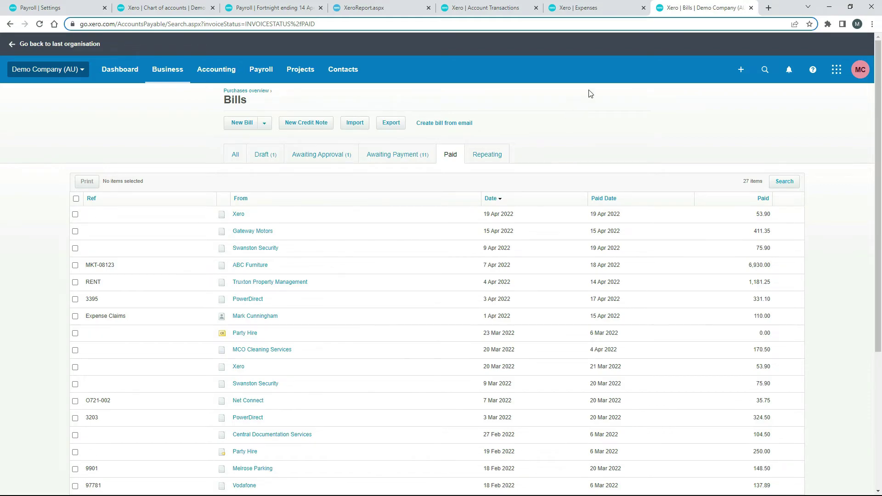
pyautogui.click(599, 7)
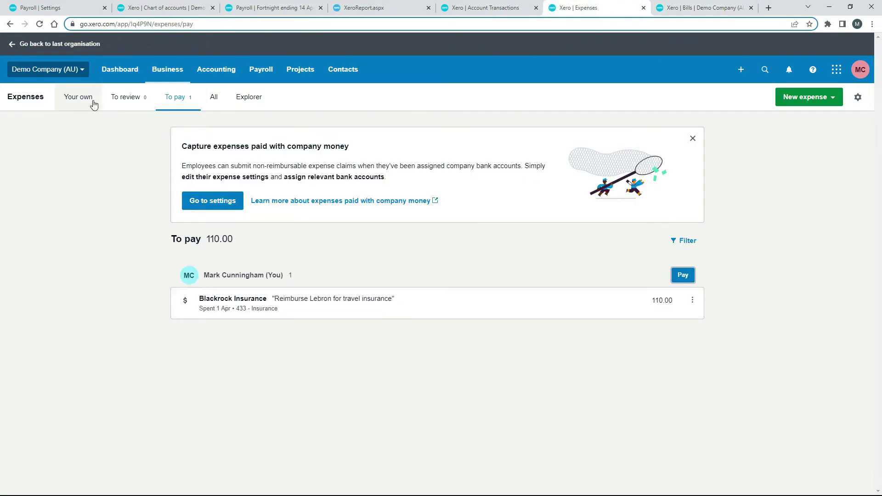
# Refresh Expenses and confirm the Blackrock Insurance claim shows as Paid under All.
pyautogui.click(39, 24)
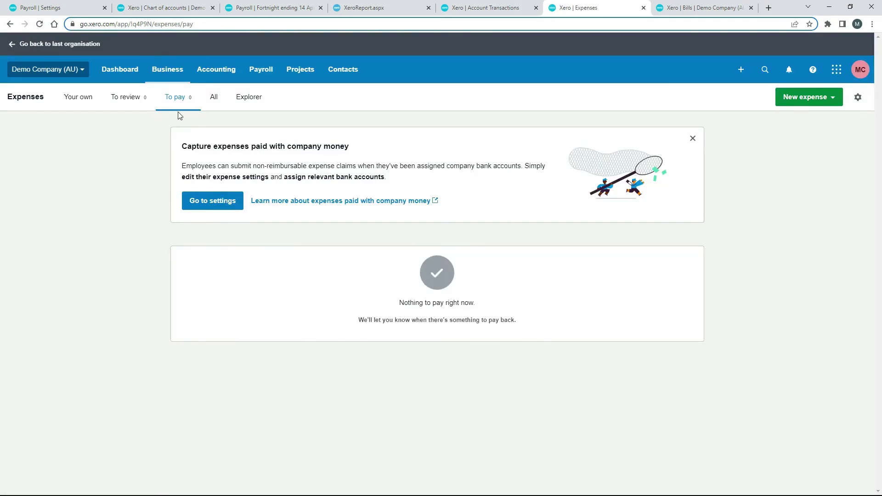
pyautogui.click(216, 99)
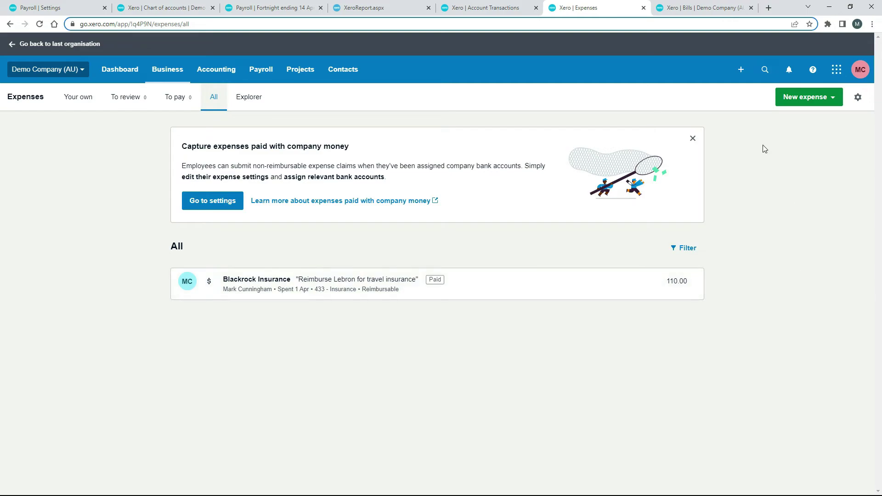
pyautogui.click(510, 8)
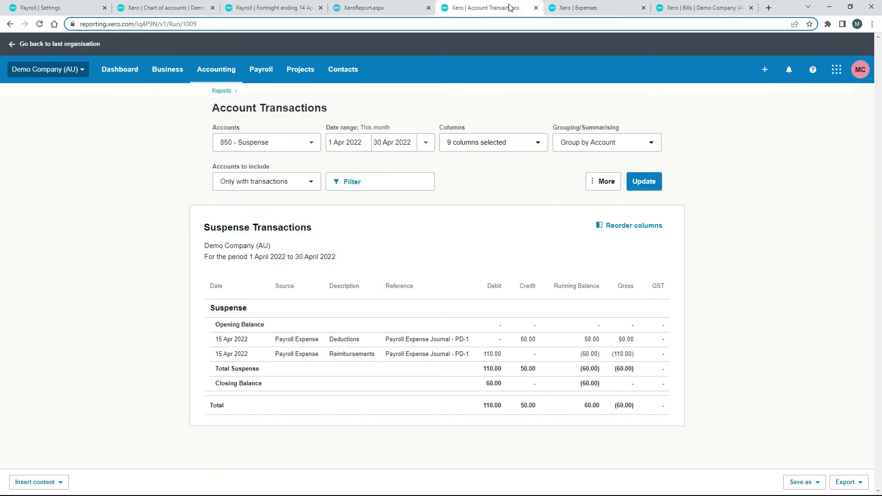
# Update the Suspense report to include the 110.00 Payable Payment credit dated 15 Apr 2022.
pyautogui.click(647, 185)
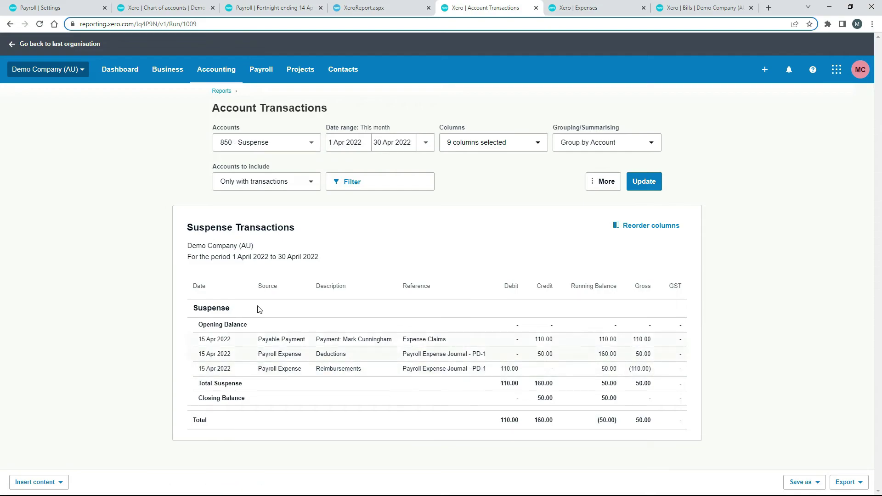
pyautogui.doubleClick(188, 223)
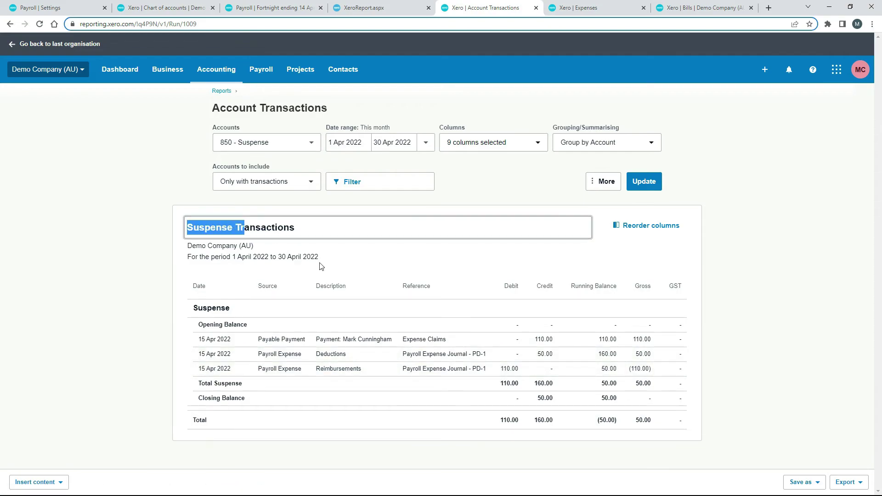
pyautogui.click(418, 266)
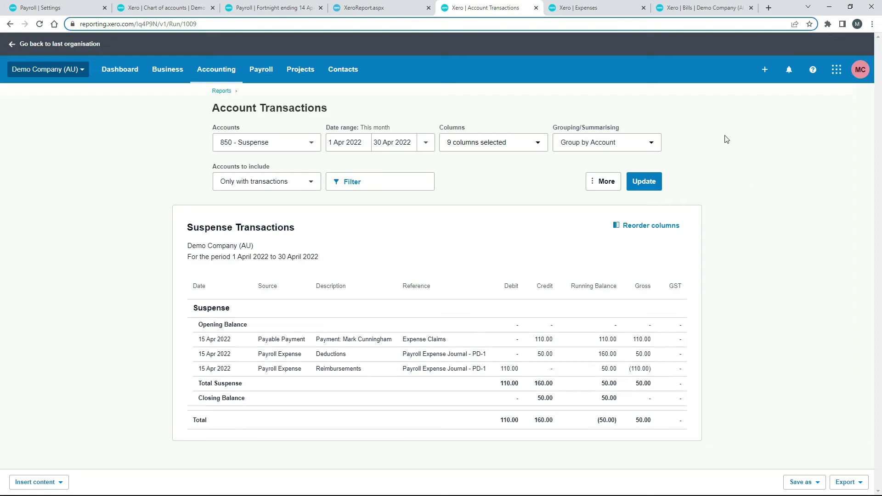
# Duplicate the report and run it for 433 - Insurance only, showing the 100.00 expense-claim debit.
pyautogui.rightClick(492, 10)
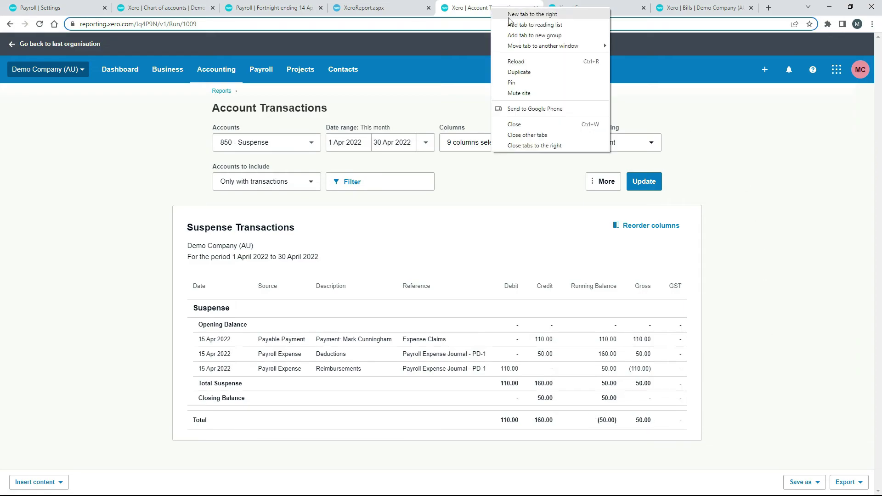
pyautogui.click(545, 74)
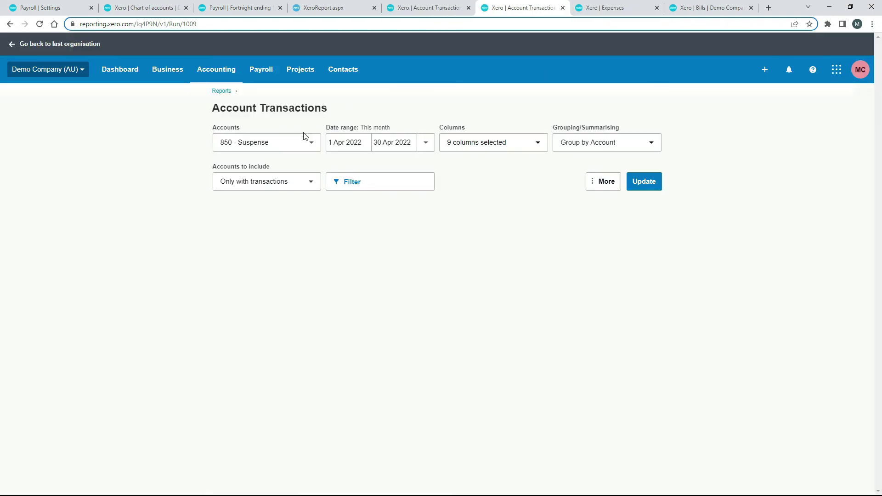
pyautogui.click(303, 146)
pyautogui.click(236, 168)
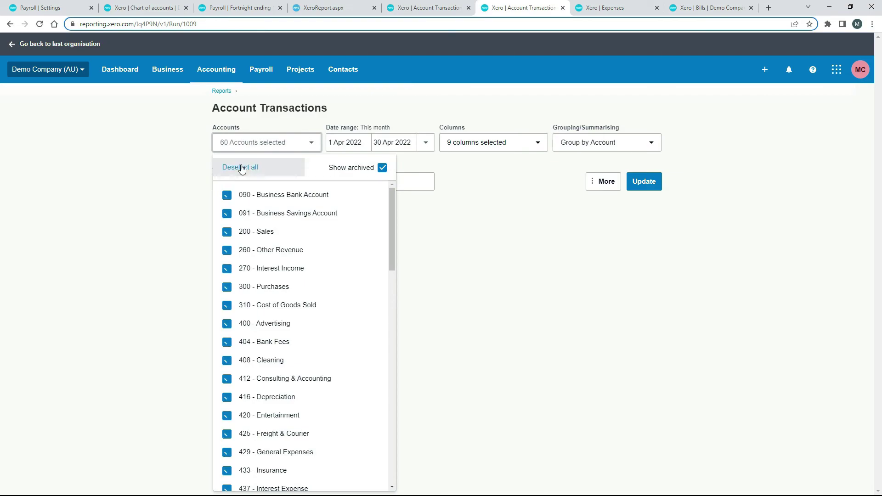
pyautogui.click(237, 167)
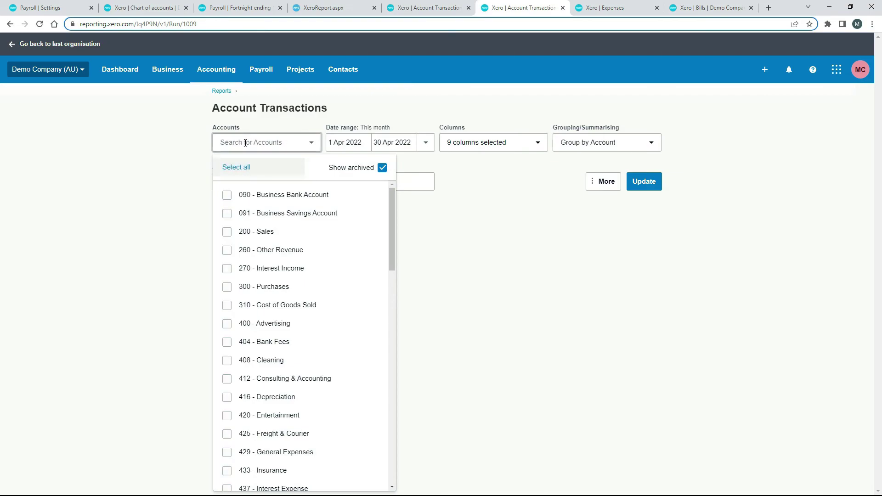
pyautogui.click(270, 470)
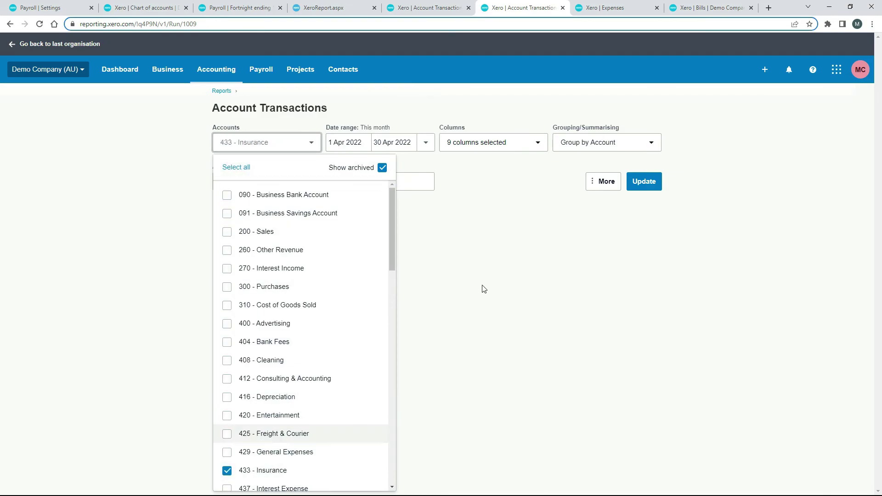
pyautogui.click(567, 236)
pyautogui.click(638, 181)
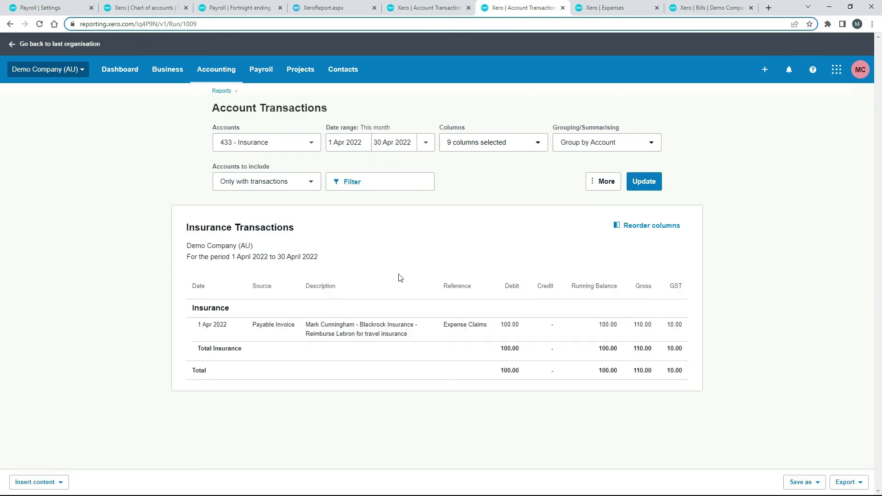
pyautogui.moveTo(188, 228); pyautogui.dragTo(232, 227)
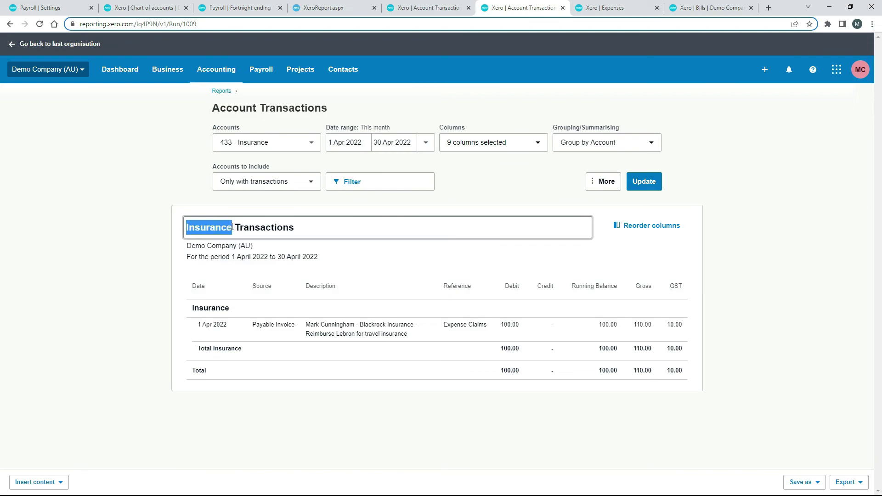
pyautogui.click(334, 370)
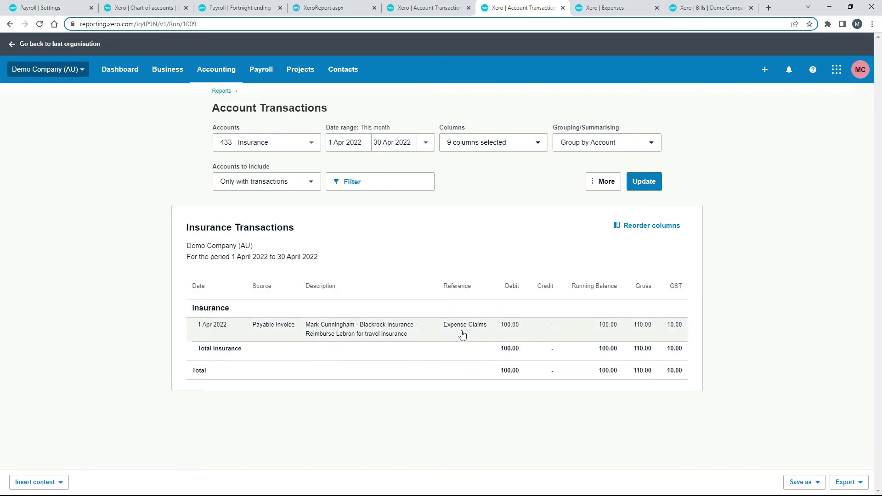